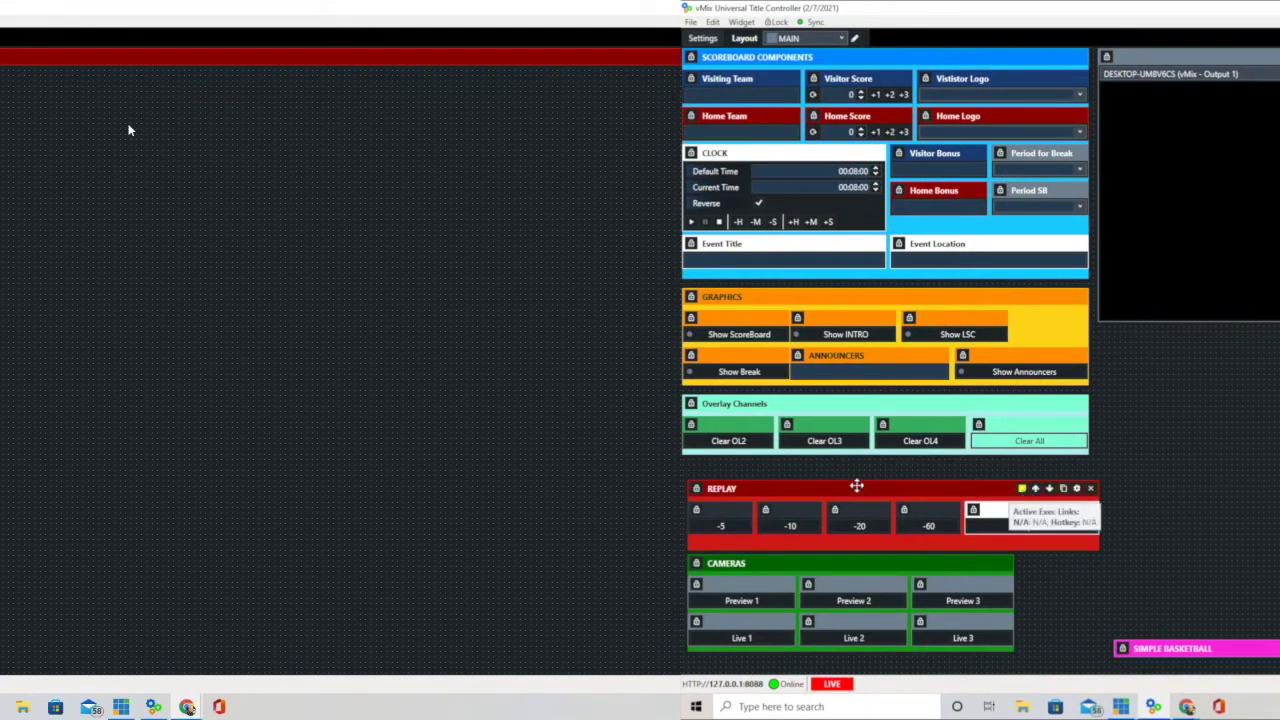
Drag the scoreboard's REPLAY region by its header up beside the output preview panel
drag(856, 488, 1269, 346)
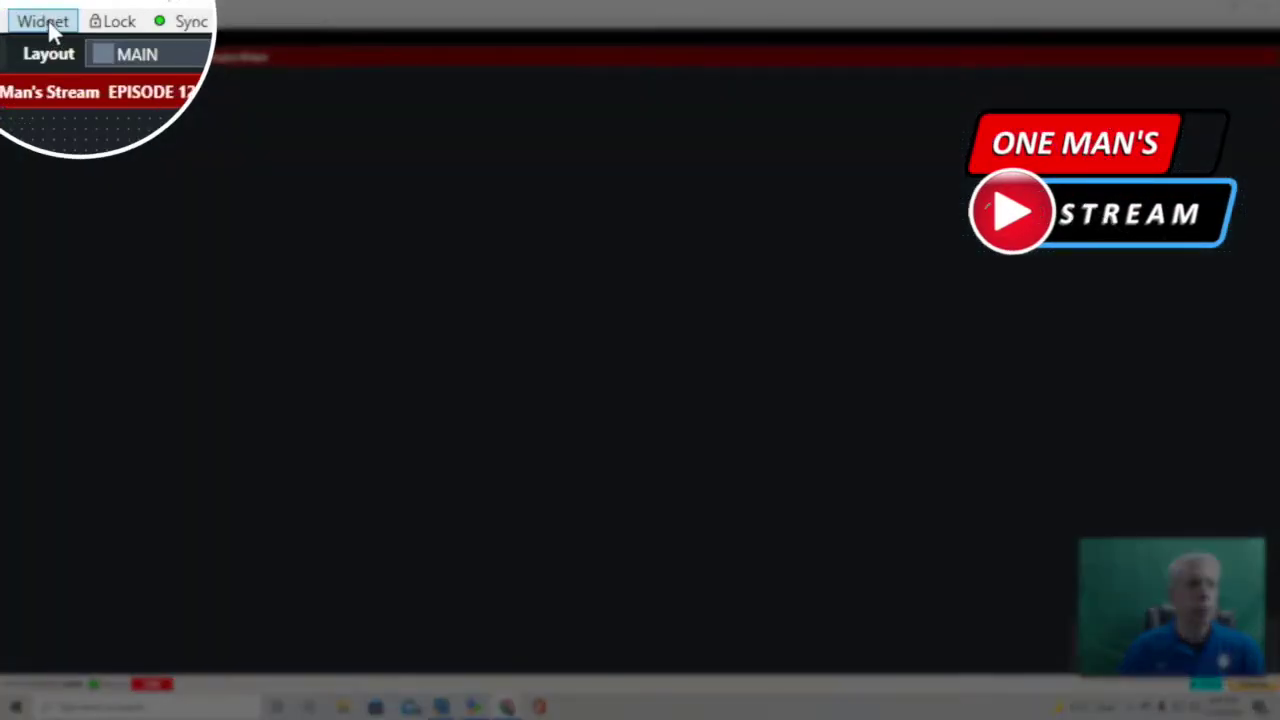
Add a region widget named 'Test Region' with Orange colour to the MAIN layout
click(43, 12)
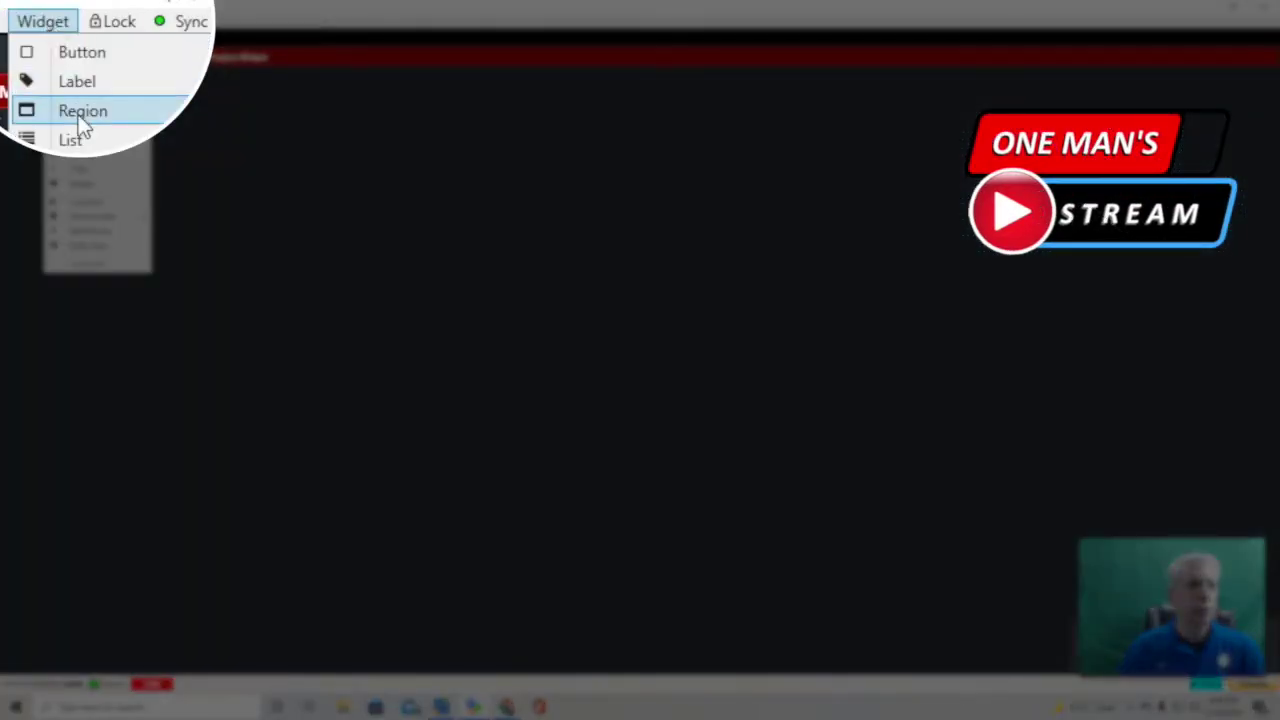
click(82, 111)
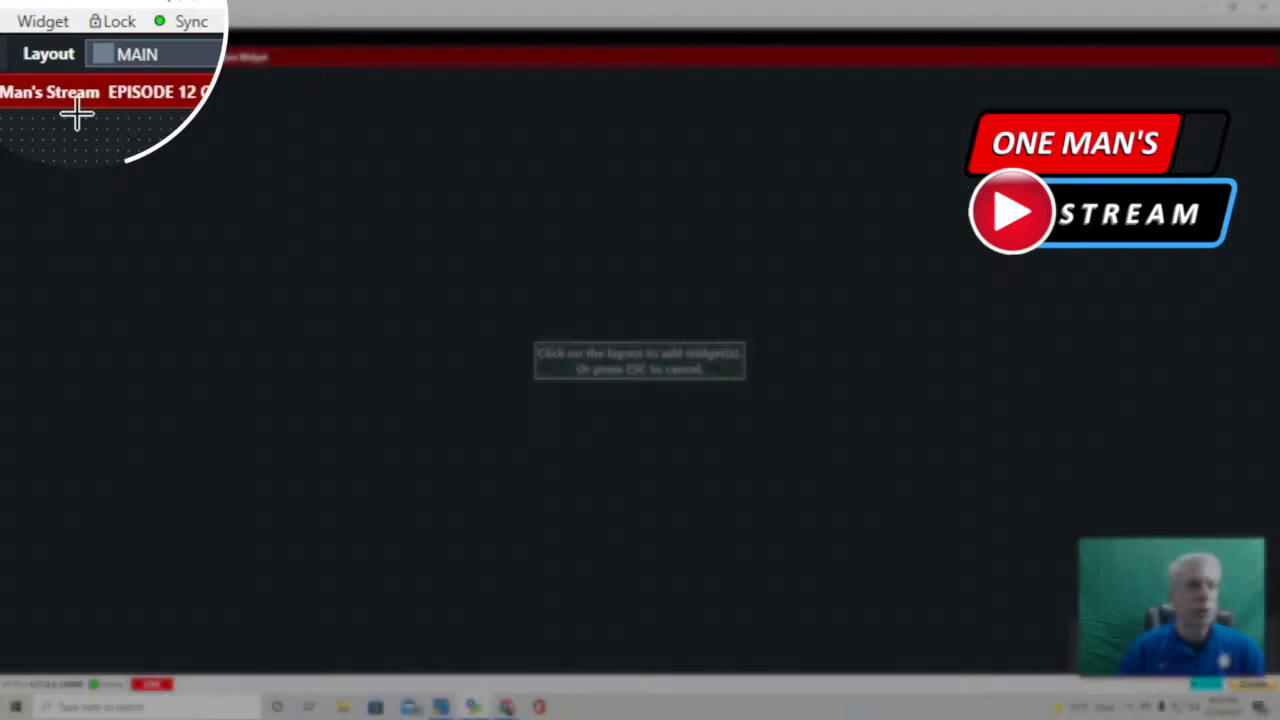
click(37, 105)
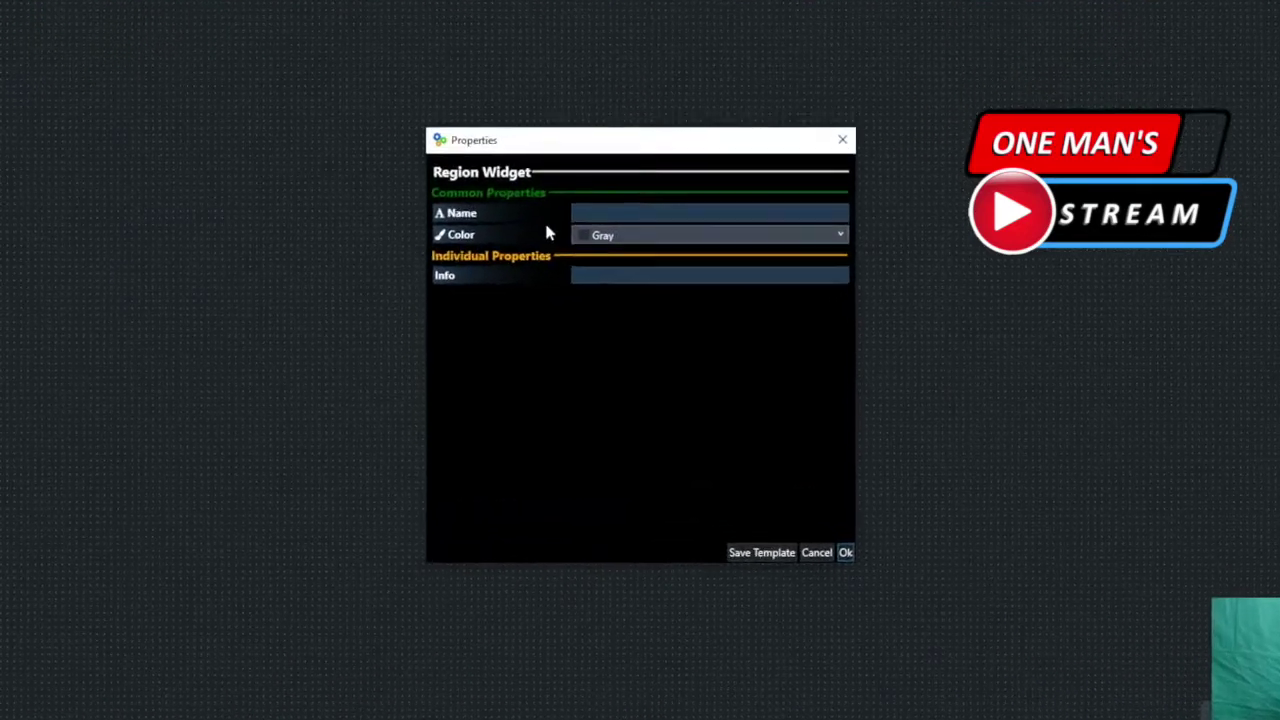
click(630, 243)
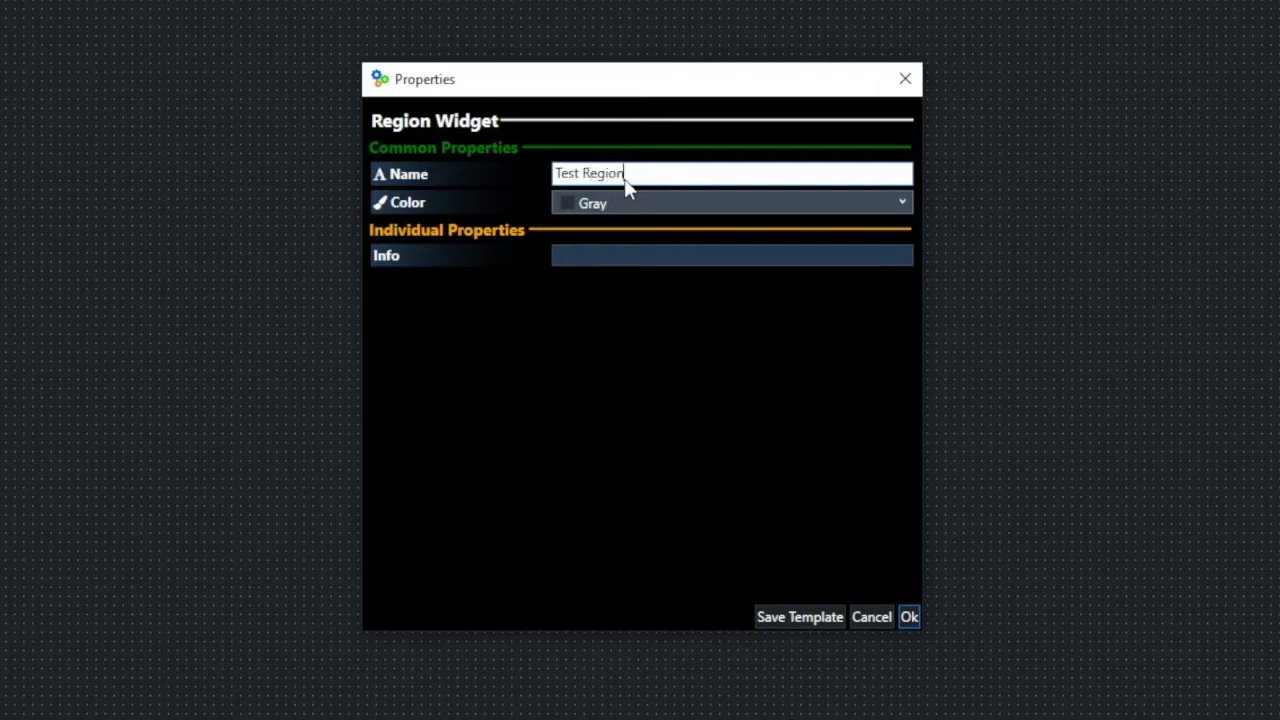
click(902, 203)
click(655, 387)
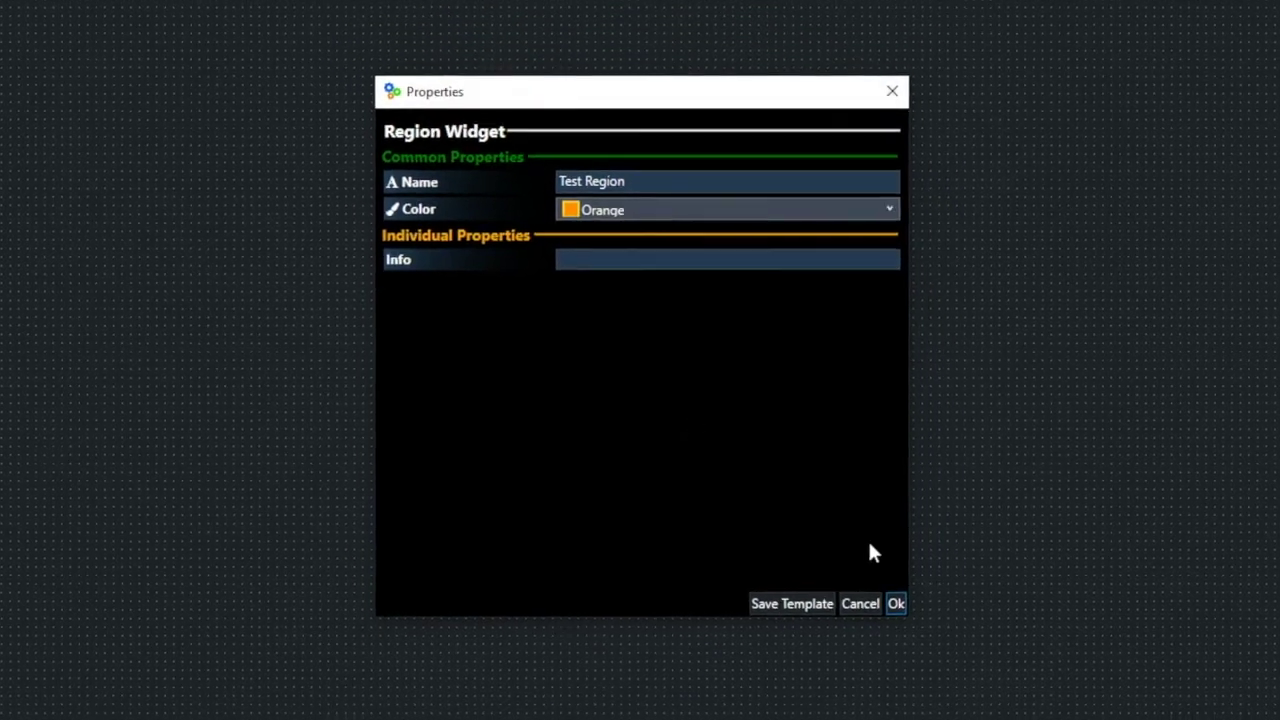
Confirm the region, widen it about fourfold, and move it into the top-left corner
click(909, 617)
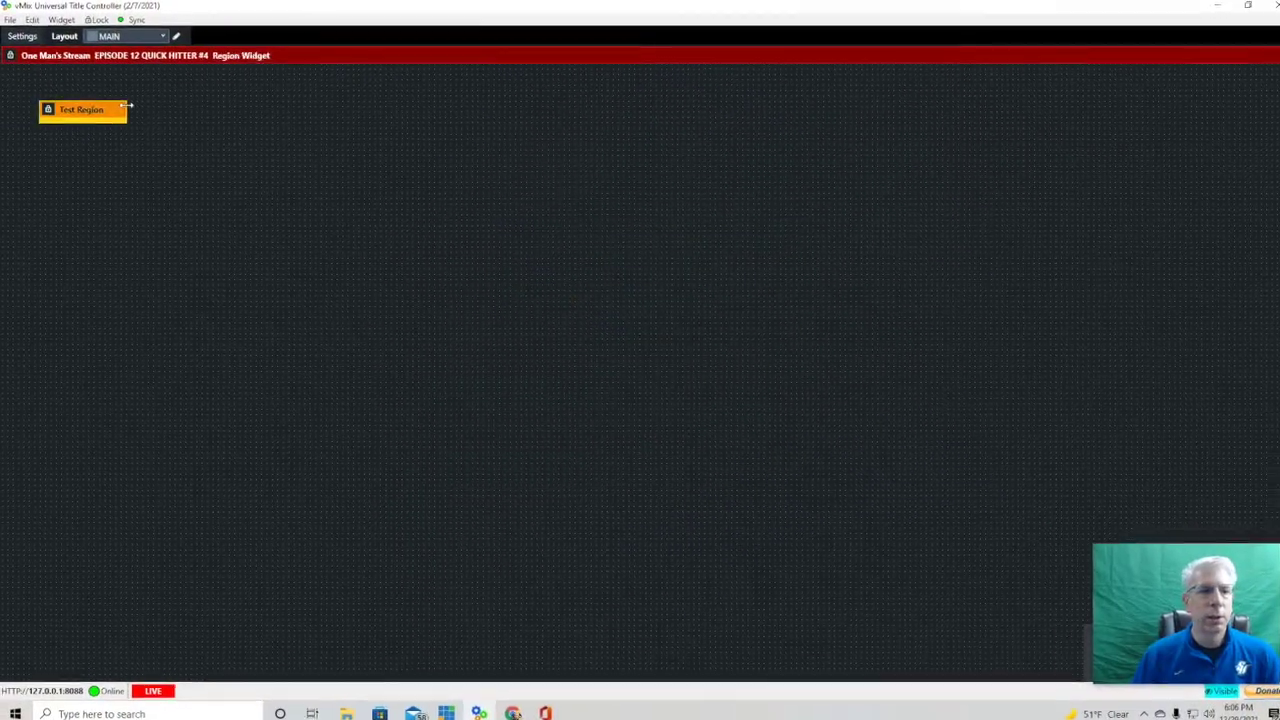
drag(126, 111, 334, 417)
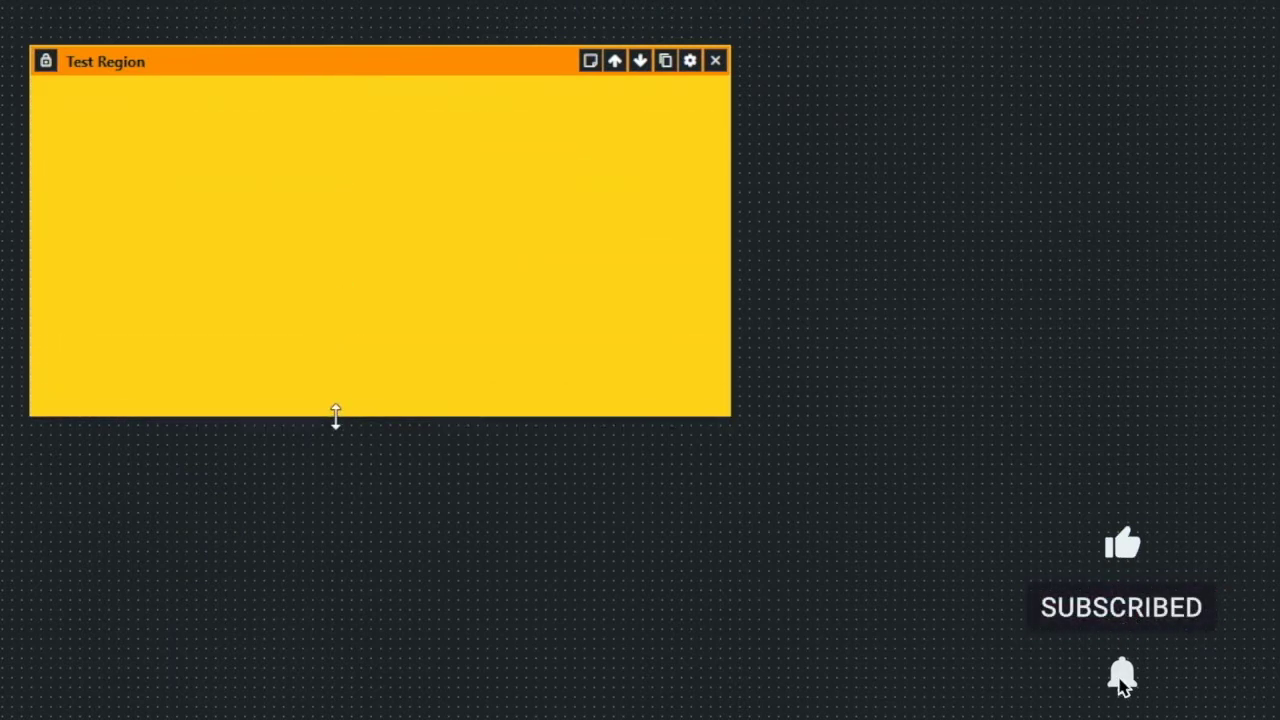
drag(323, 64, 256, 22)
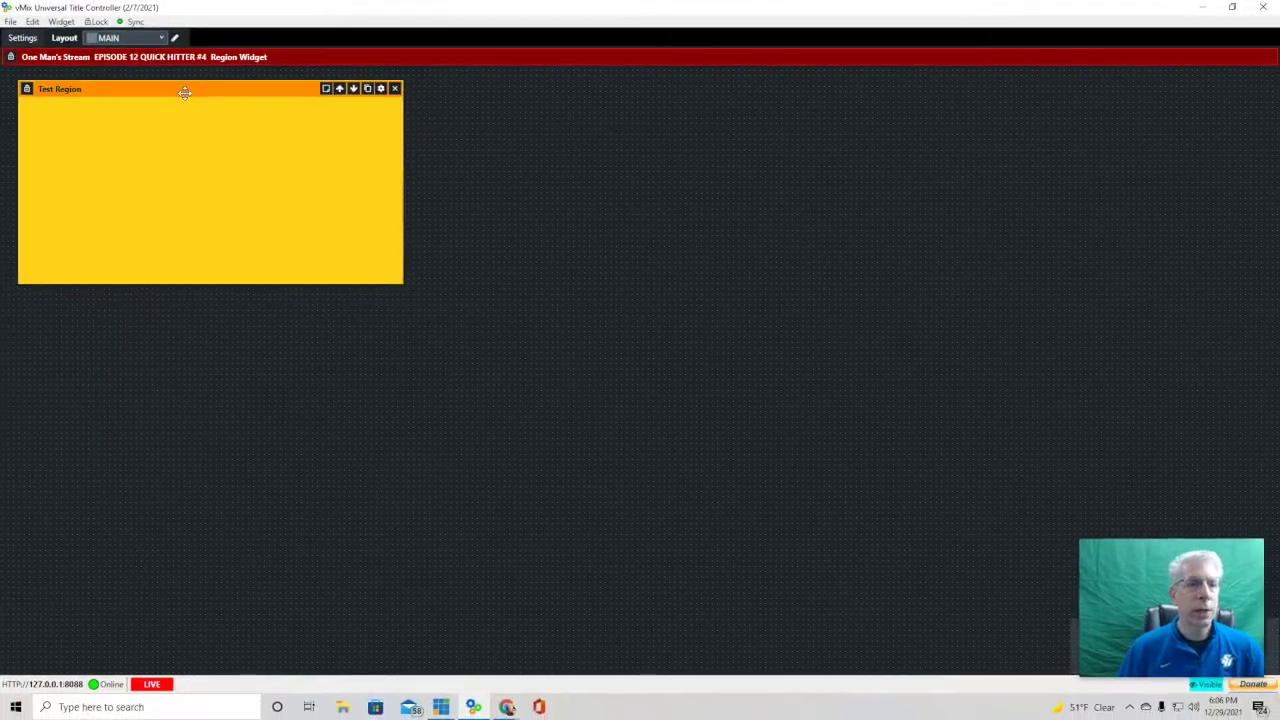
drag(169, 86, 169, 80)
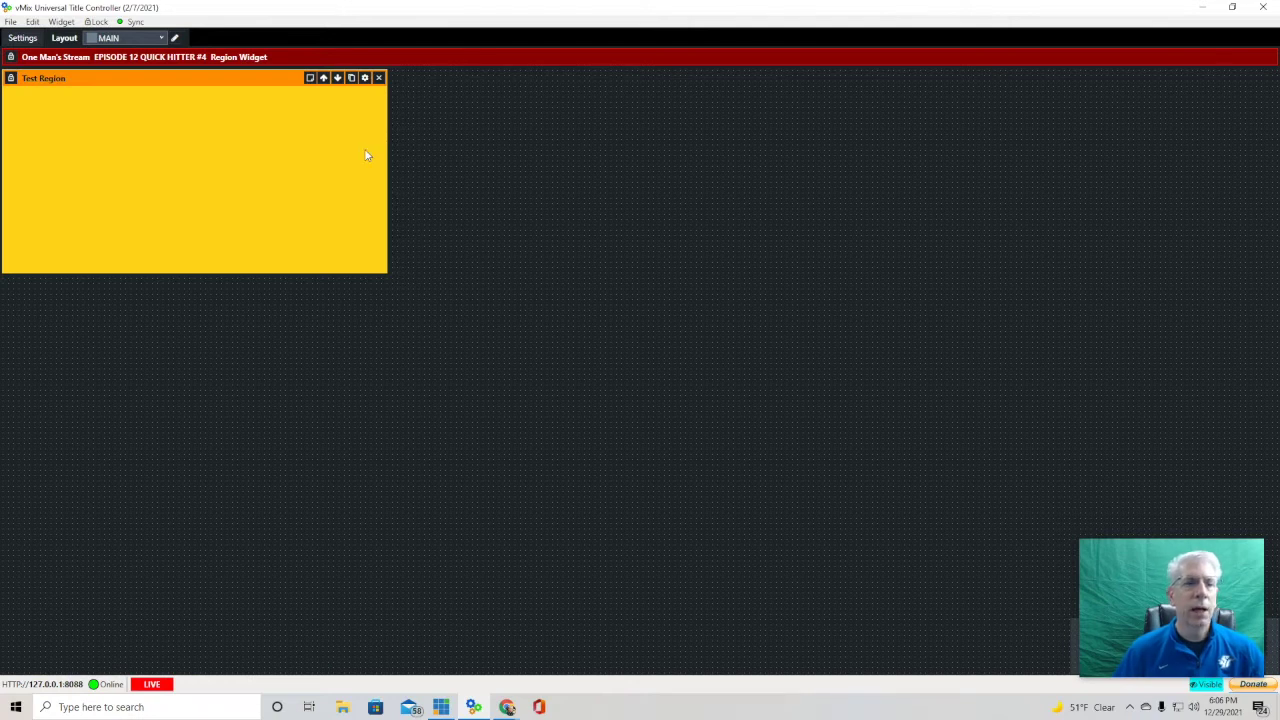
Add a button widget named 'Button' on the layout below the Test Region, outside it
click(56, 22)
click(80, 36)
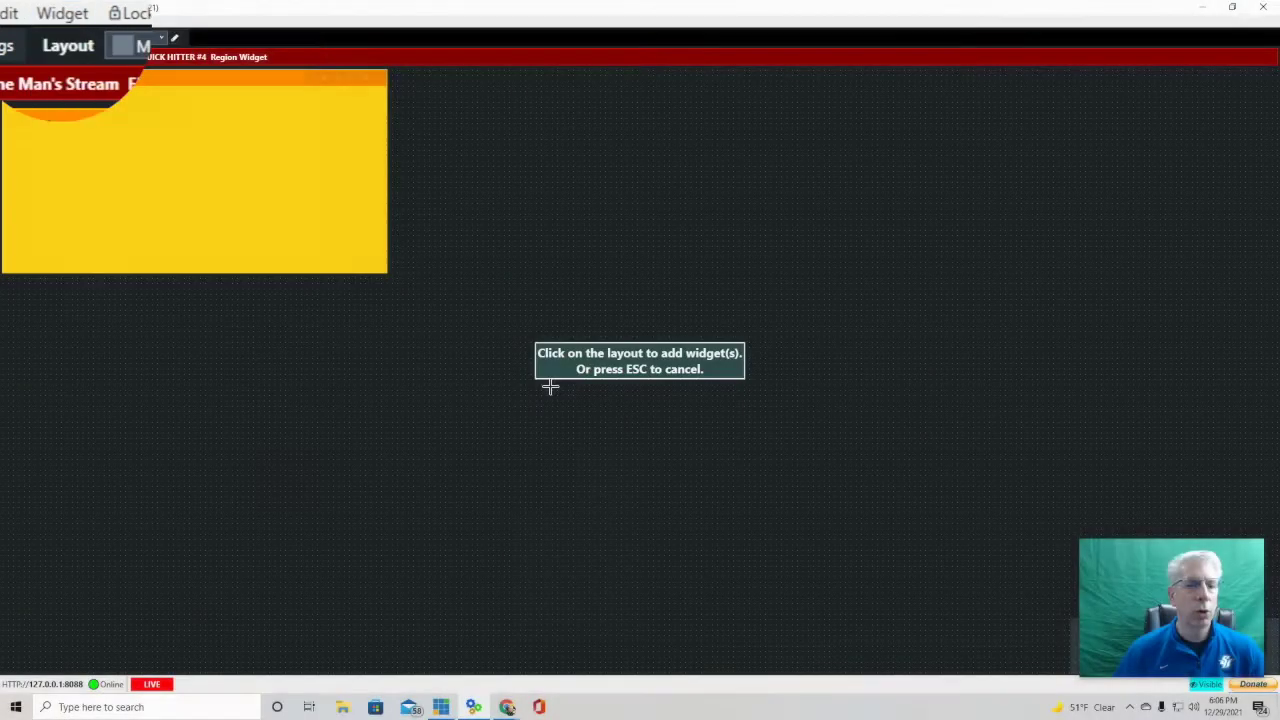
click(319, 424)
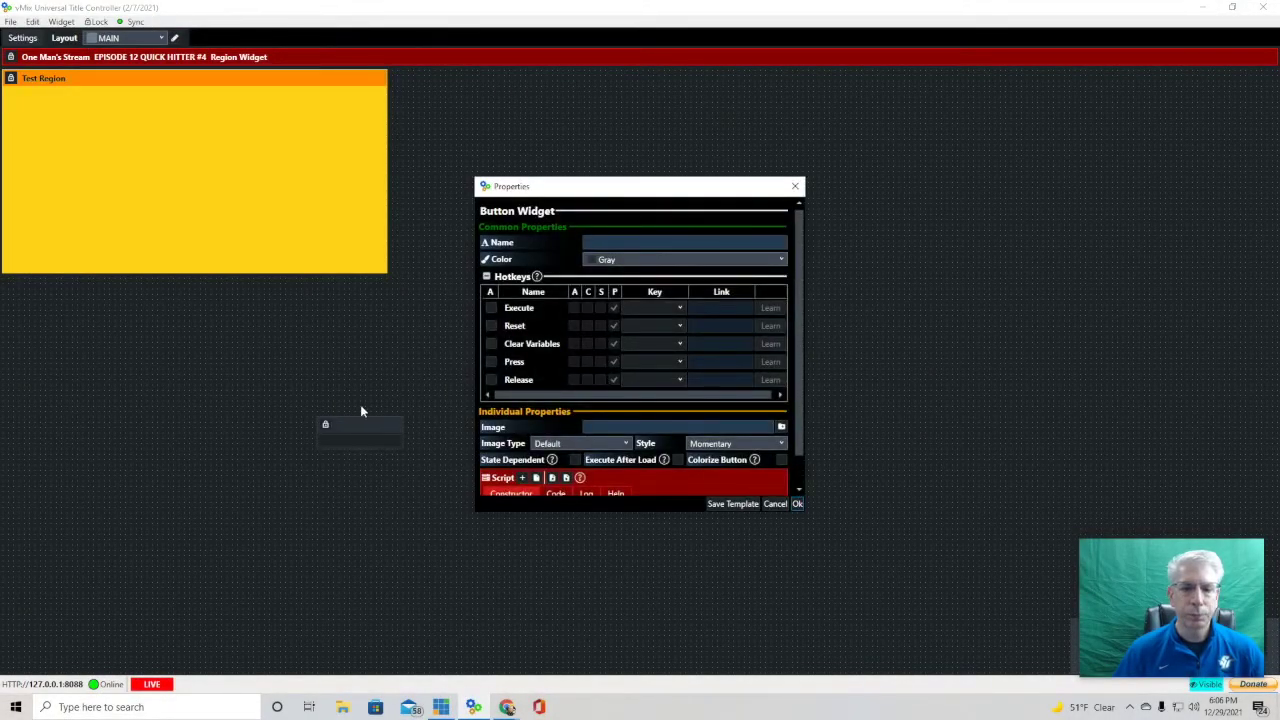
click(620, 244)
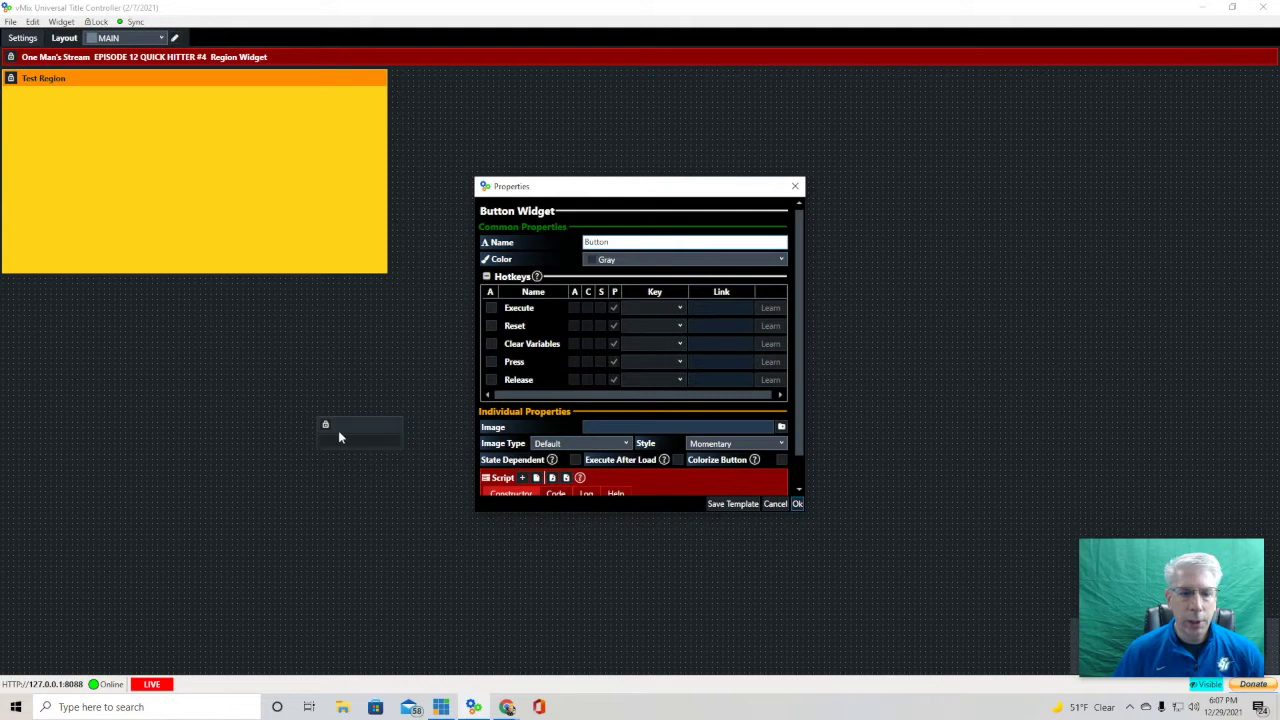
click(797, 504)
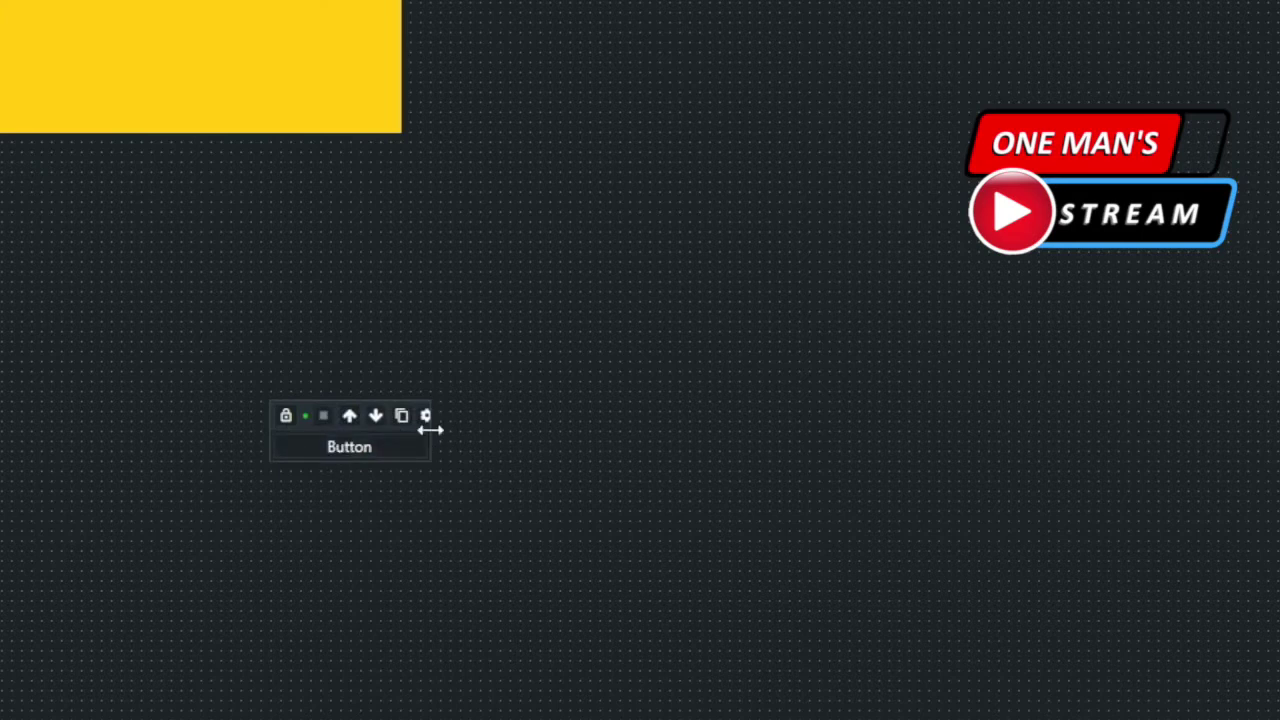
Widen Button slightly and duplicate it, placing one copy beside it and one in the Test Region's top-left
drag(431, 429, 449, 429)
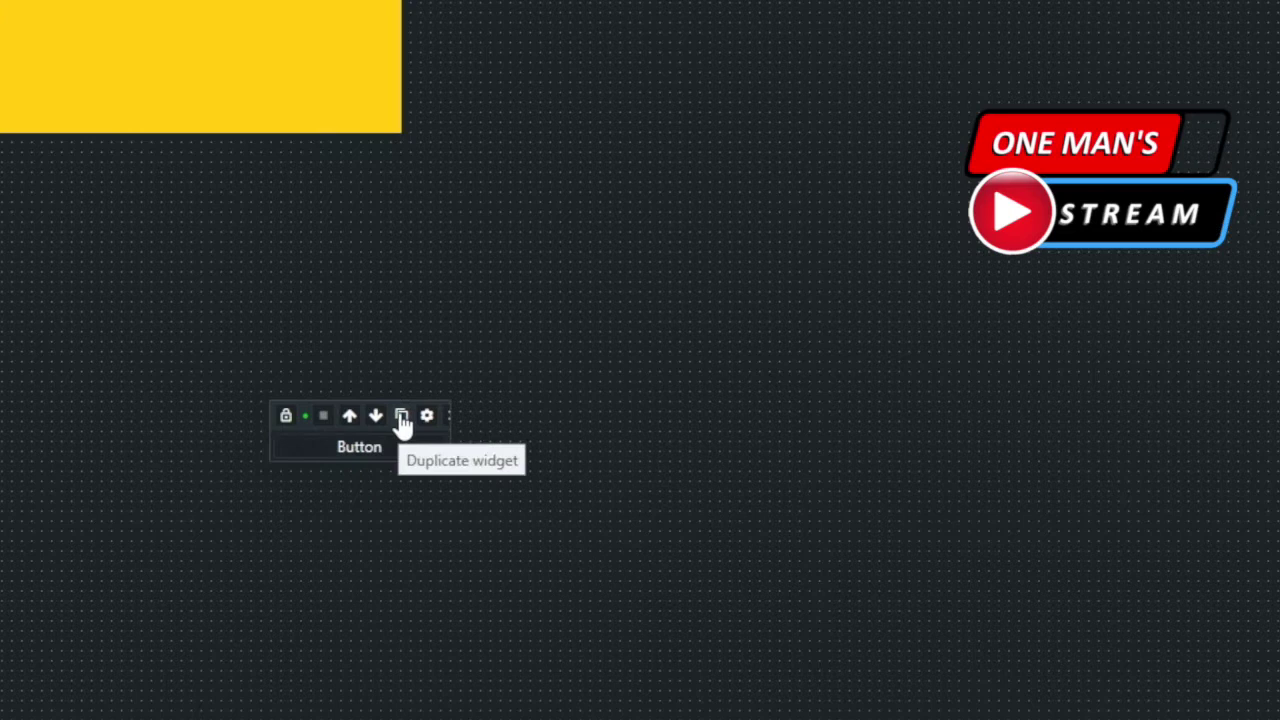
click(402, 420)
click(402, 420)
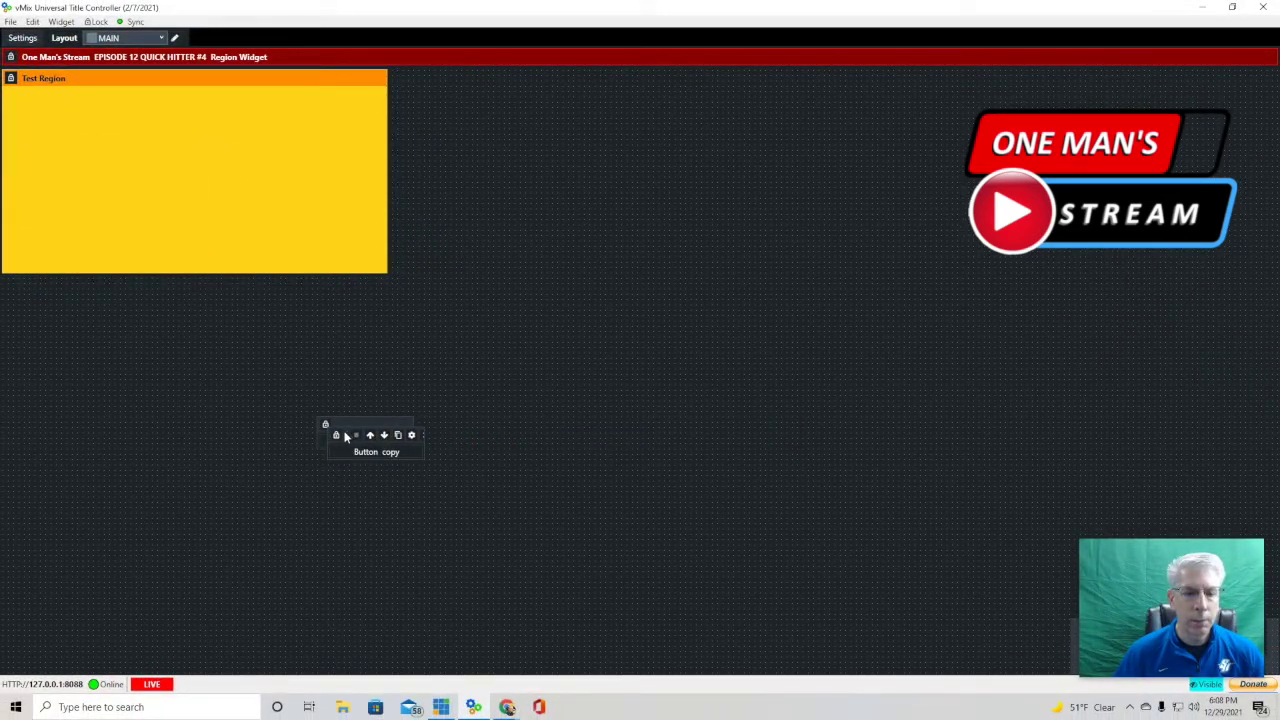
drag(343, 434, 446, 425)
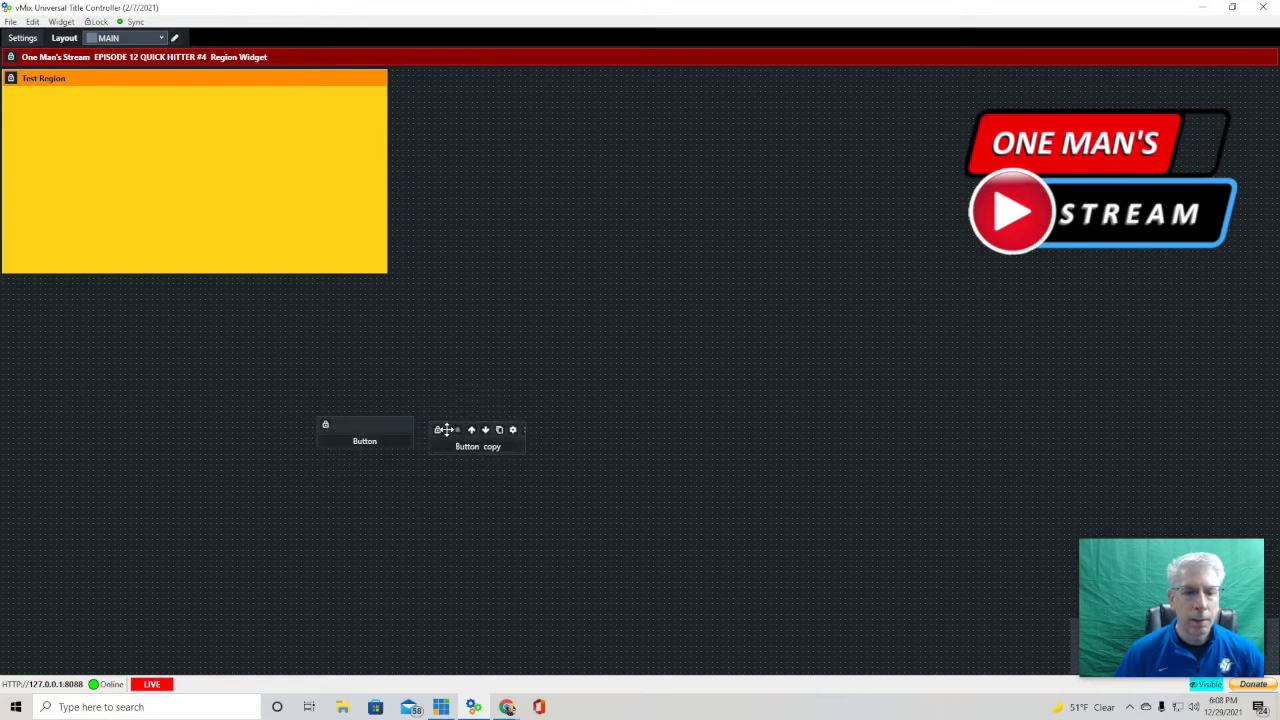
click(390, 428)
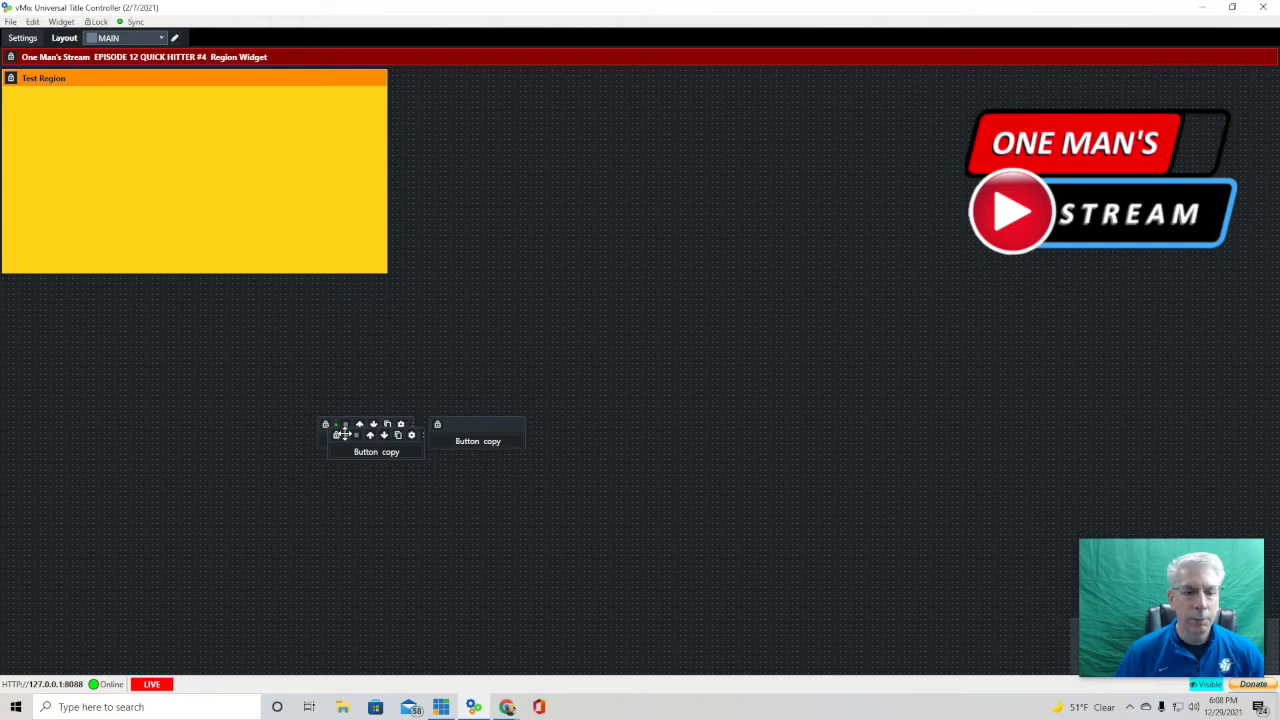
drag(343, 434, 26, 99)
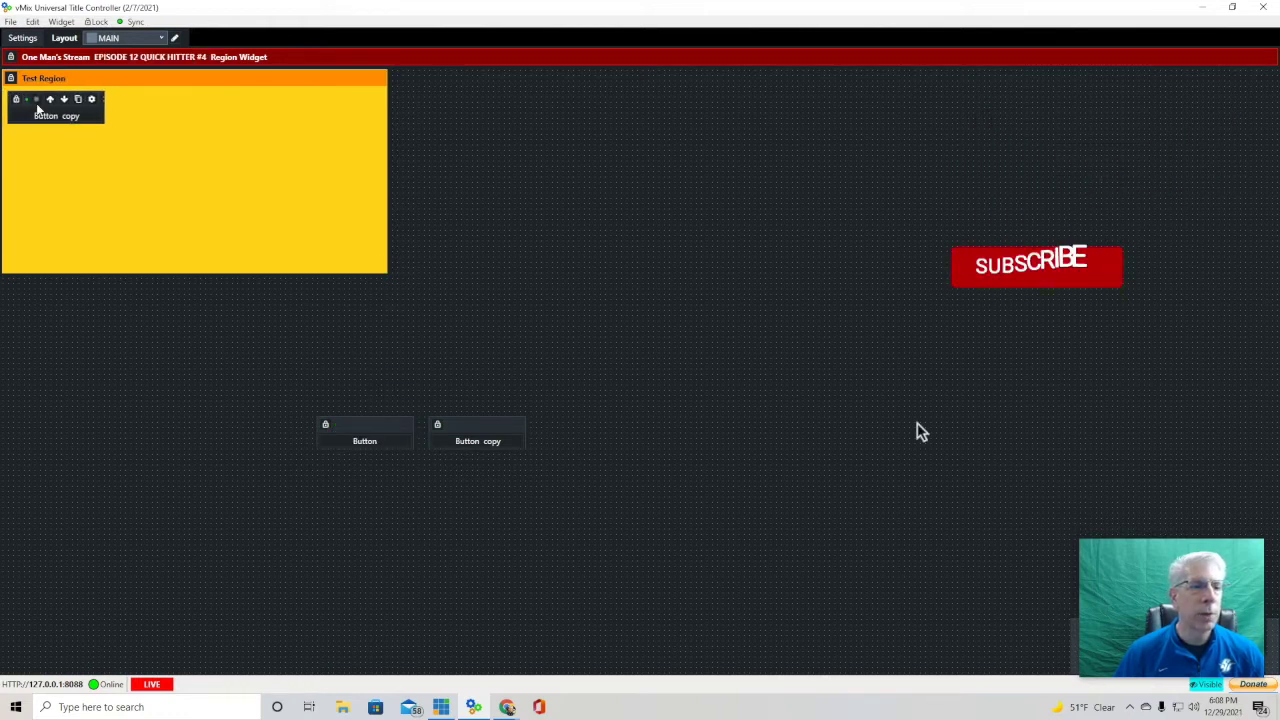
Move the original Button and the last copy into the Test Region beside the first copy
mouse_move(335, 431)
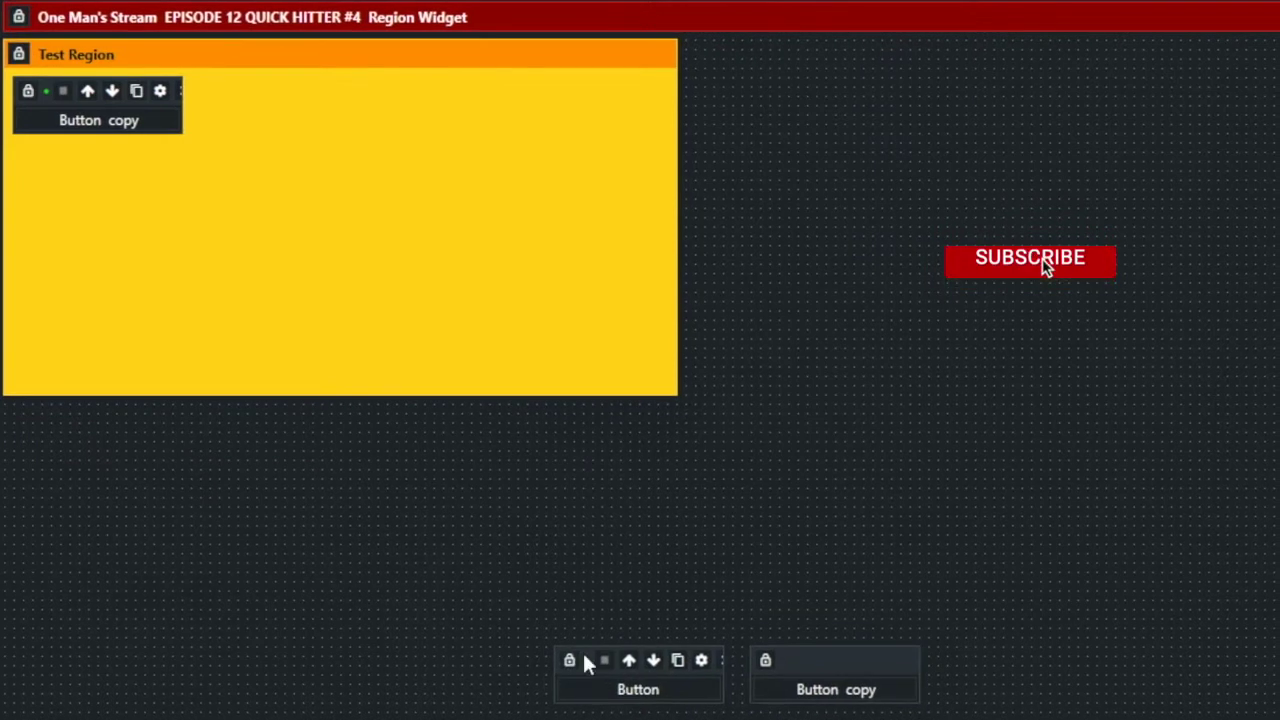
drag(588, 662, 225, 93)
mouse_move(795, 672)
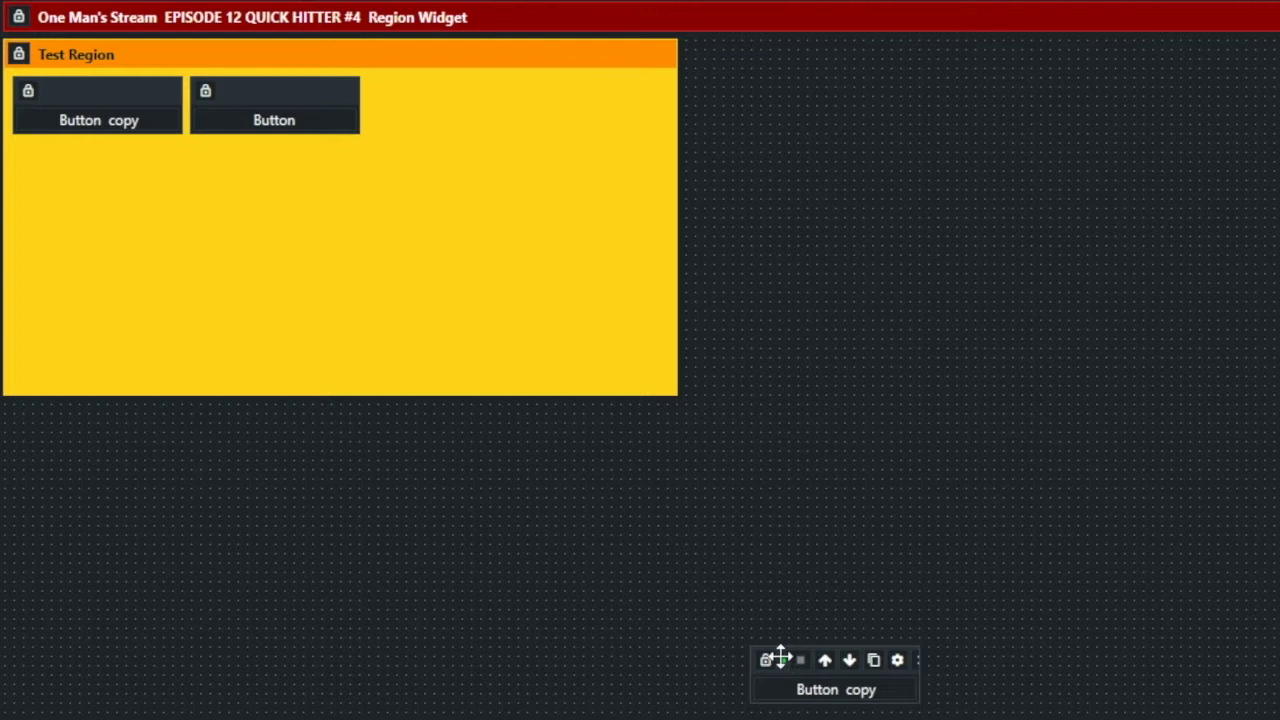
drag(781, 658, 398, 94)
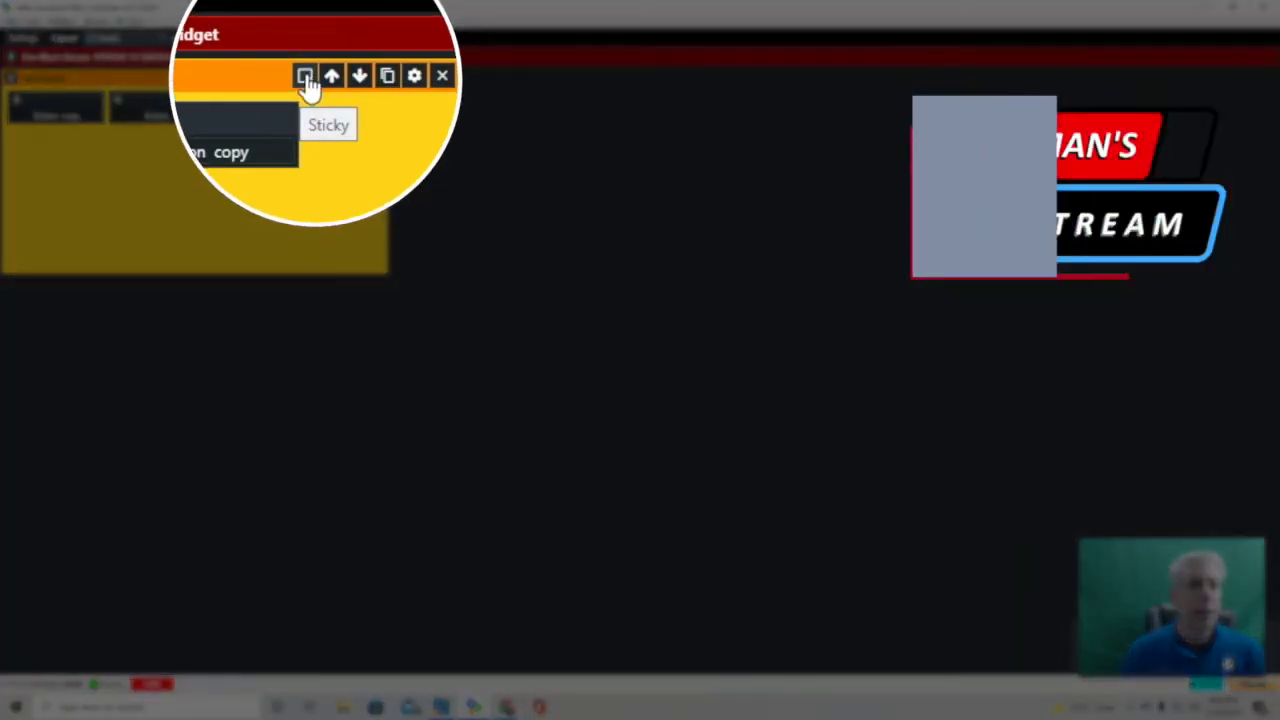
Turn on Sticky for the Test Region and drag it around to confirm its three buttons follow
click(307, 78)
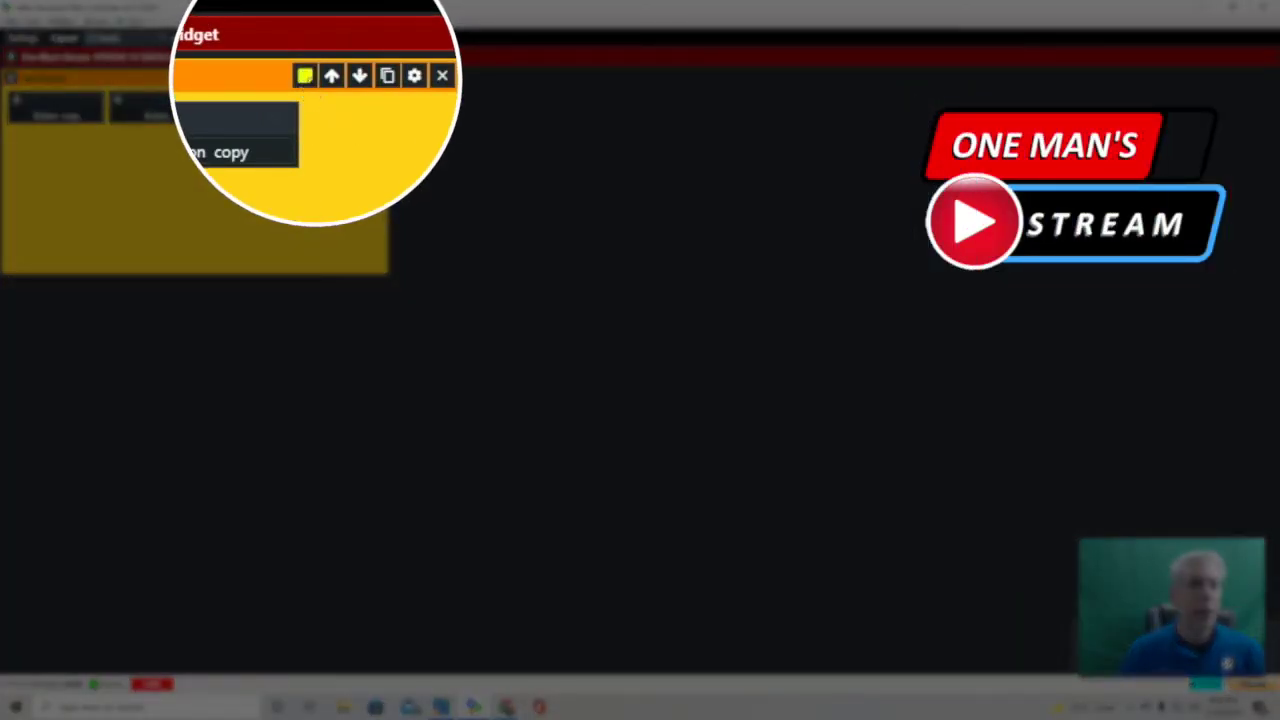
mouse_move(124, 77)
mouse_down()
mouse_move(147, 93)
mouse_move(338, 95)
mouse_move(295, 344)
mouse_move(323, 104)
mouse_move(761, 78)
mouse_move(978, 83)
mouse_move(119, 85)
mouse_up()
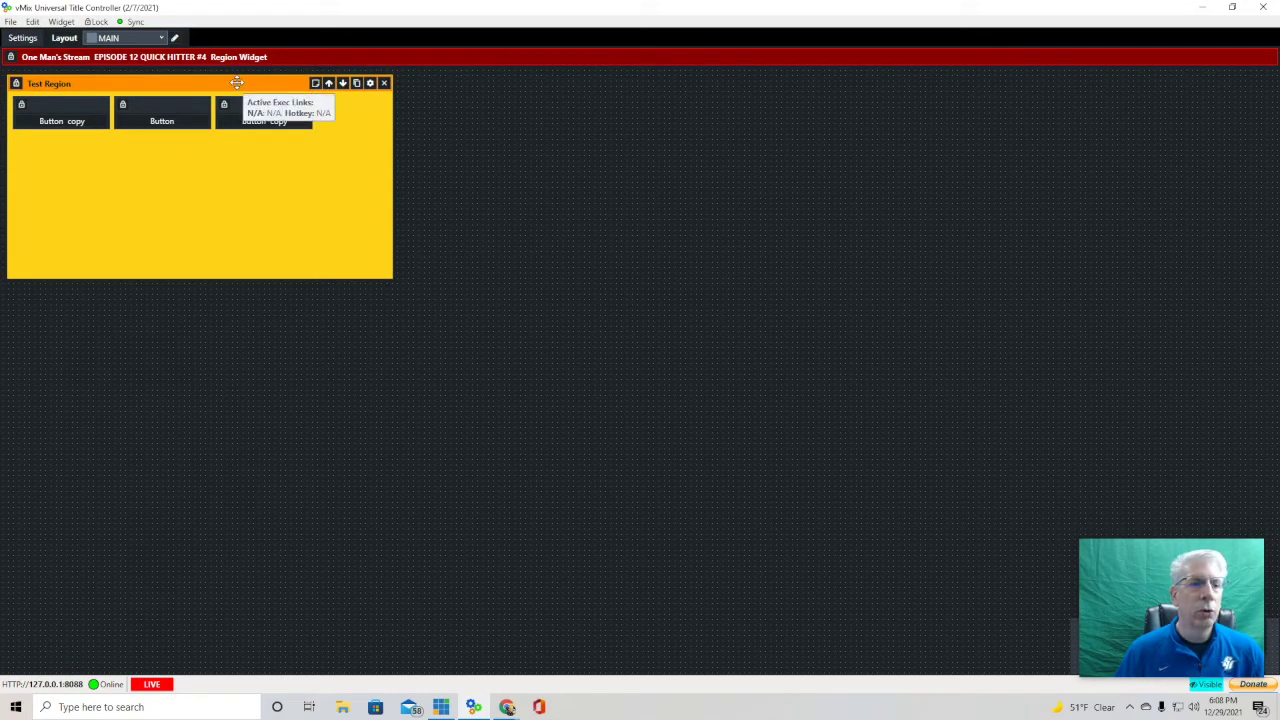
drag(229, 84, 193, 77)
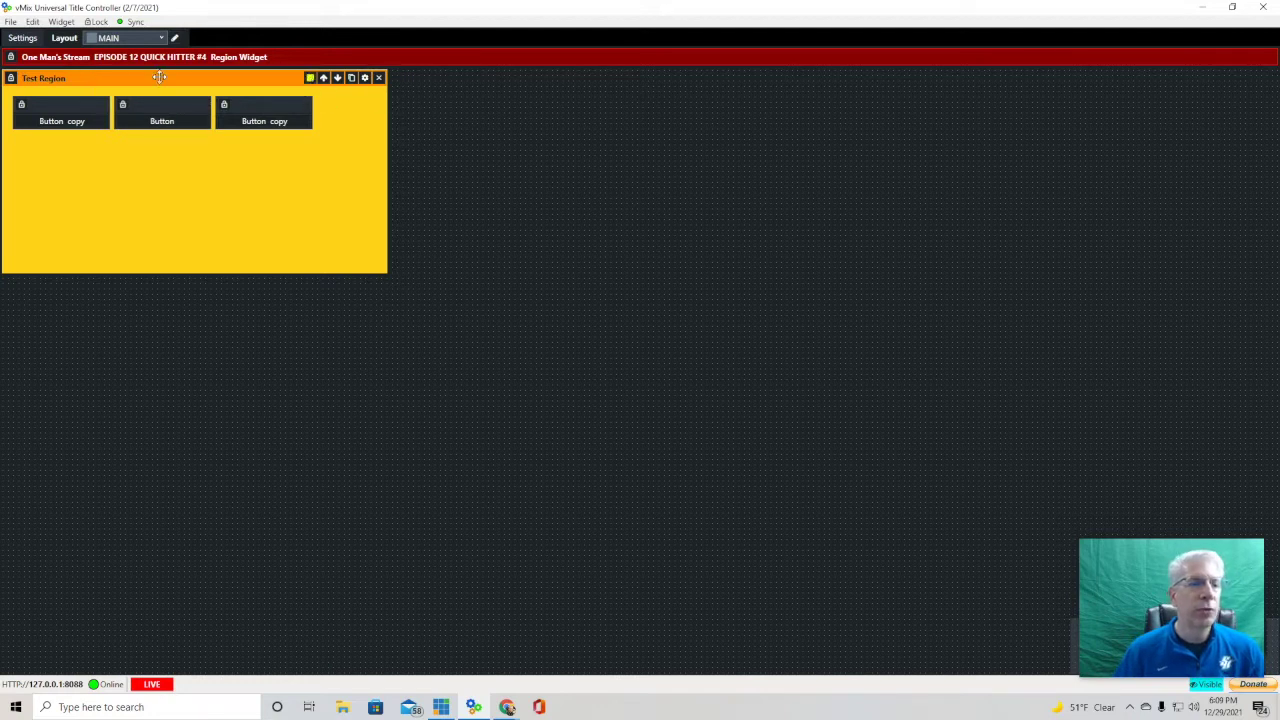
mouse_move(159, 77)
mouse_down()
mouse_move(857, 78)
mouse_move(156, 79)
mouse_up()
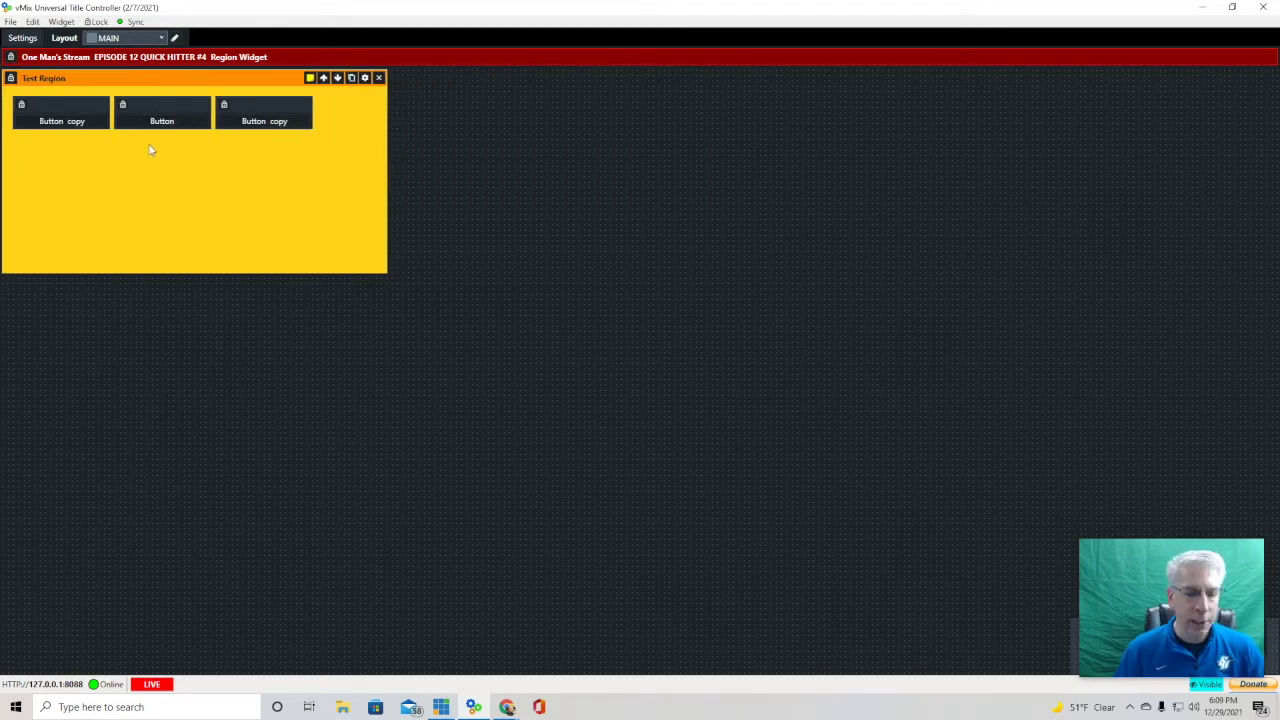
Open the Simple Basketball.vmc scoreboard layout from the File menu
click(10, 21)
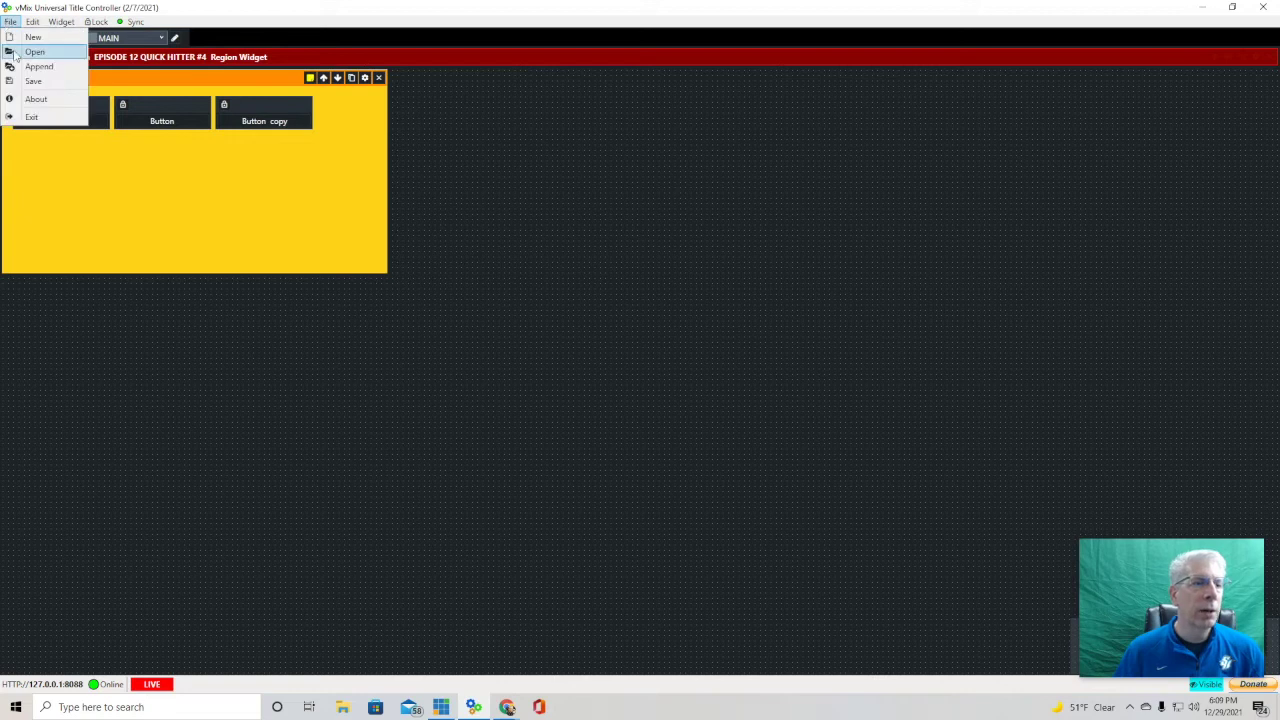
click(27, 54)
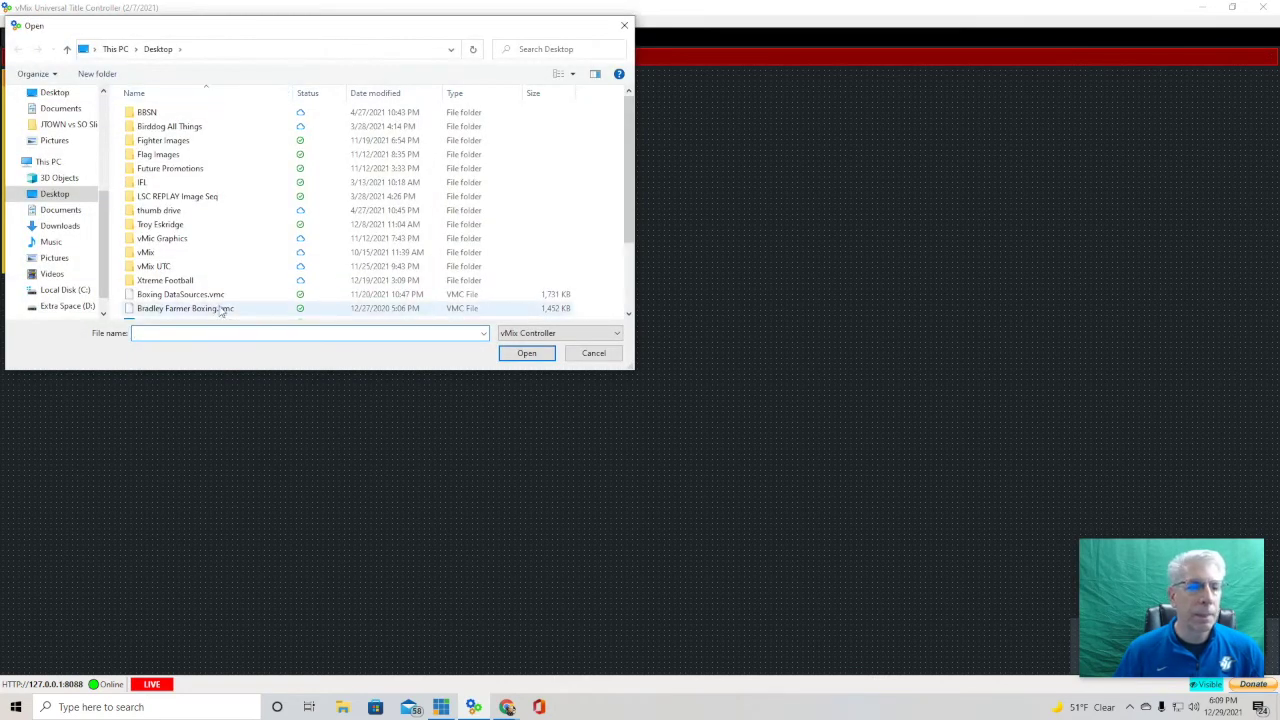
scroll(218, 280, down, 2)
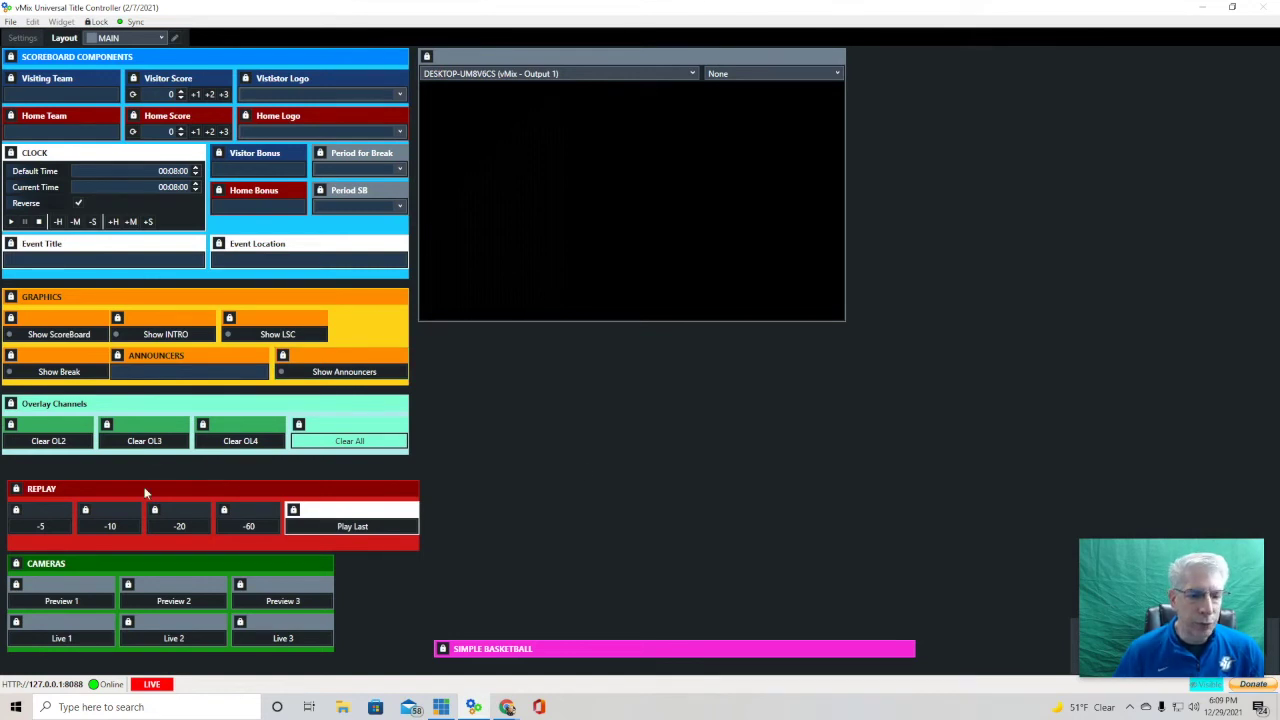
Unlock the layout, make the Replay region sticky, and move it with its buttons back to the lower left
click(97, 22)
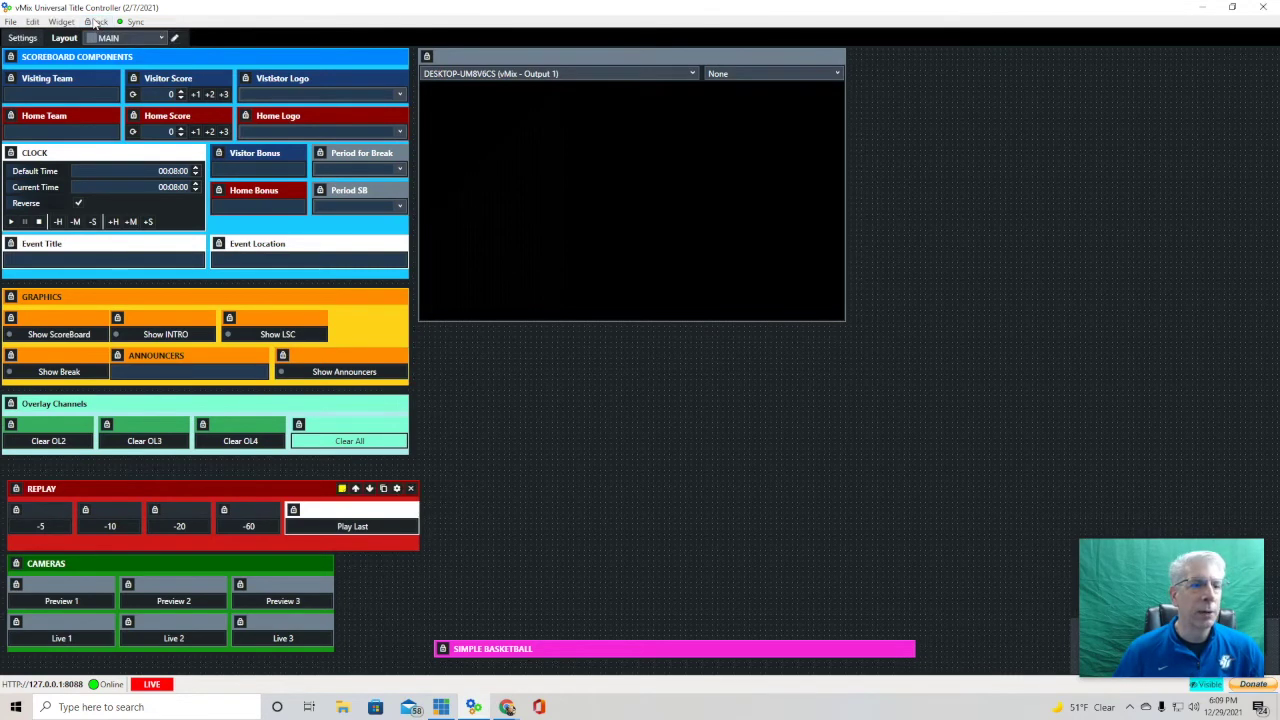
drag(41, 511, 35, 495)
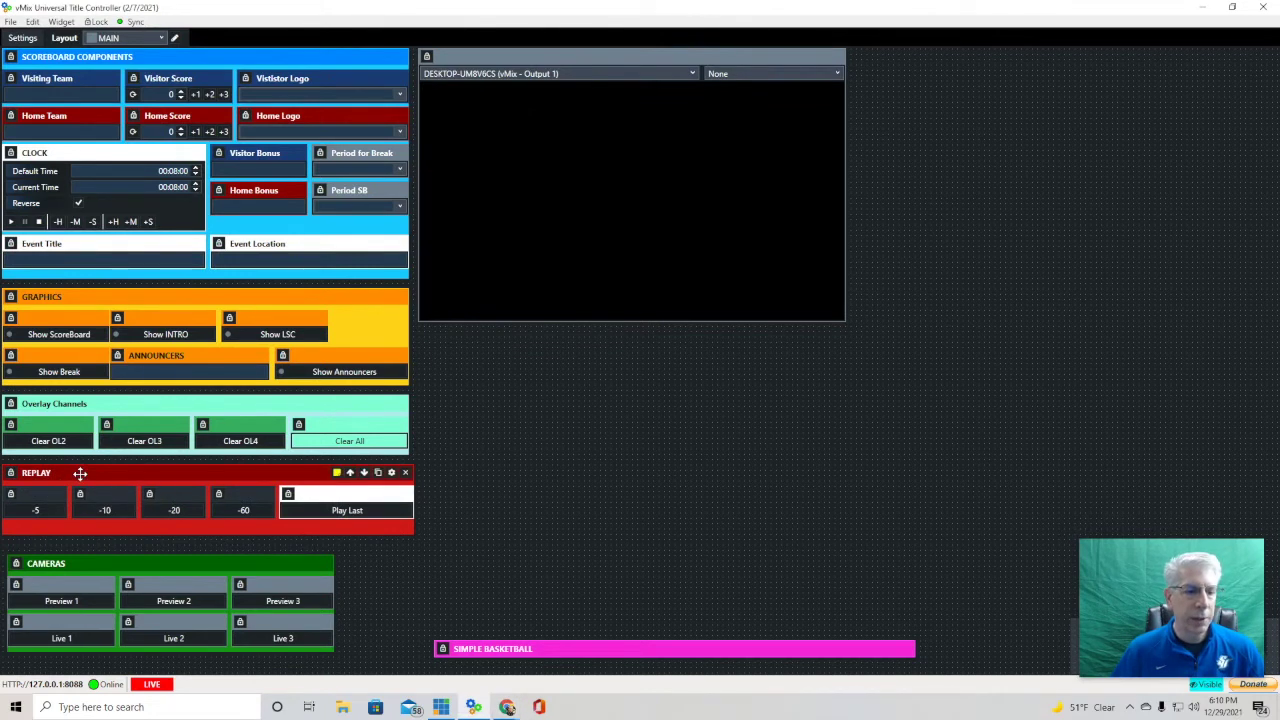
drag(80, 473, 504, 340)
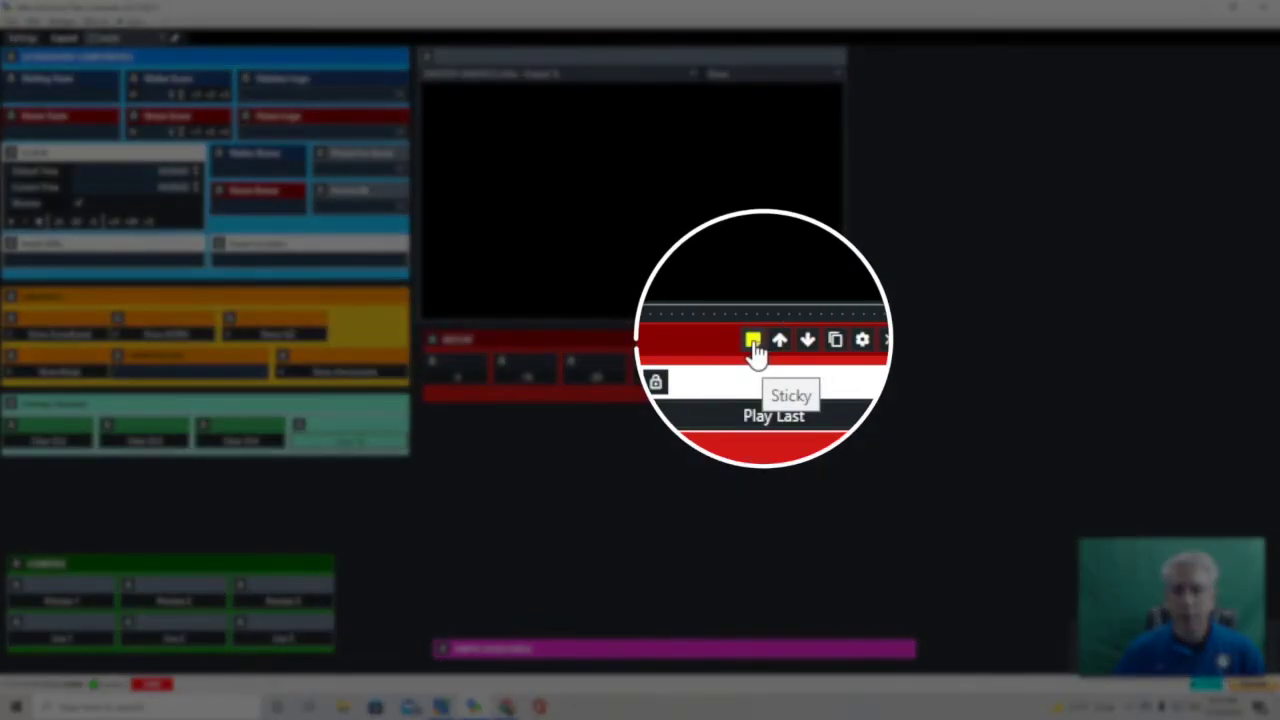
click(758, 340)
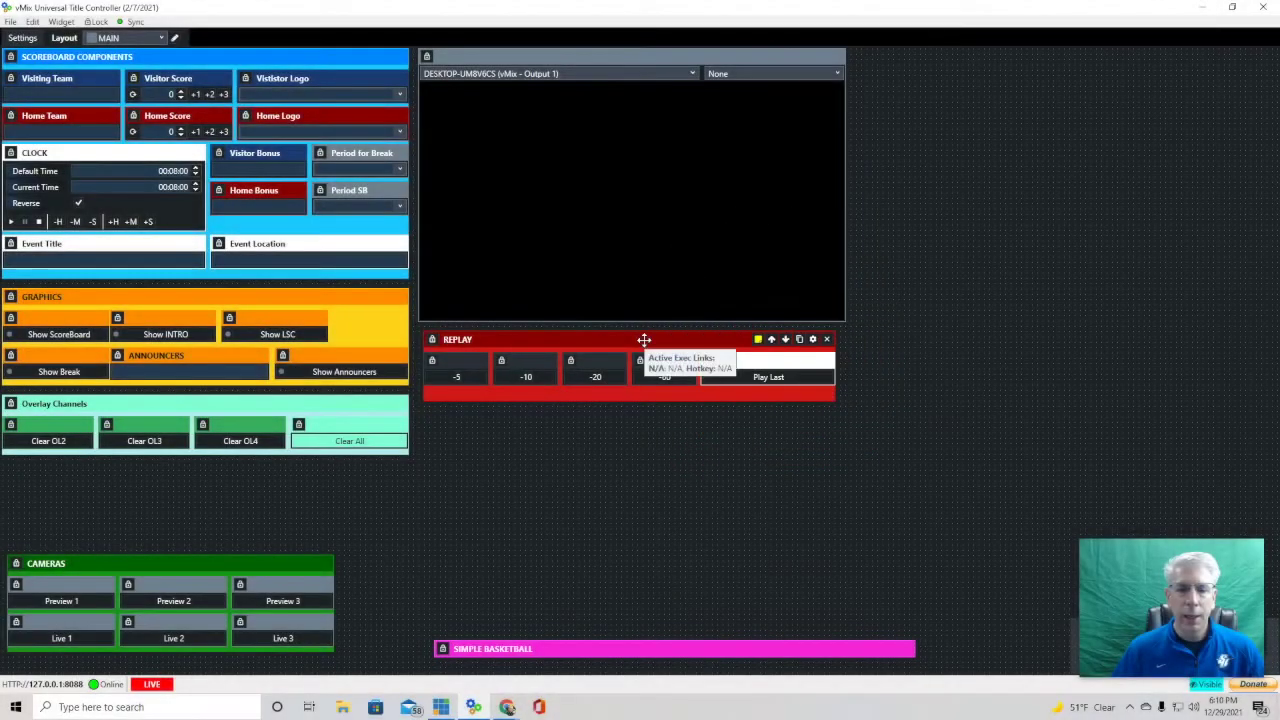
drag(644, 339, 218, 475)
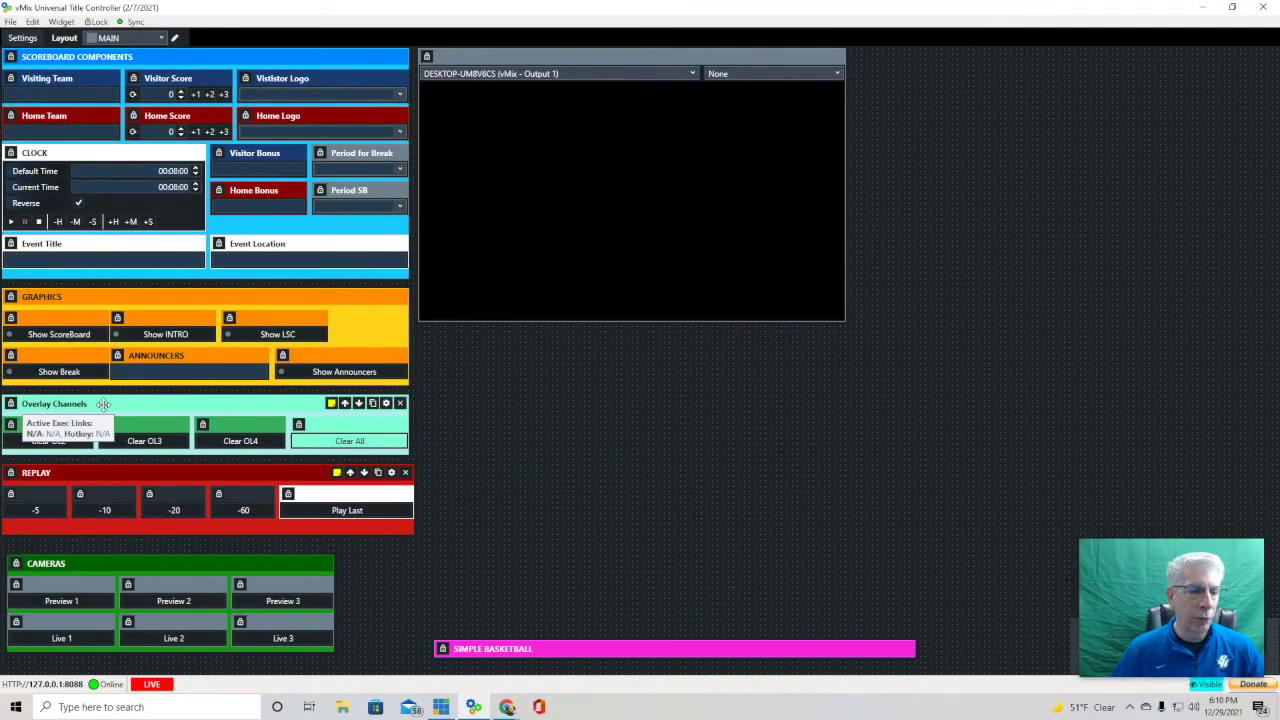
Reposition the Overlay Channels region with its clear buttons just above REPLAY
drag(103, 403, 131, 409)
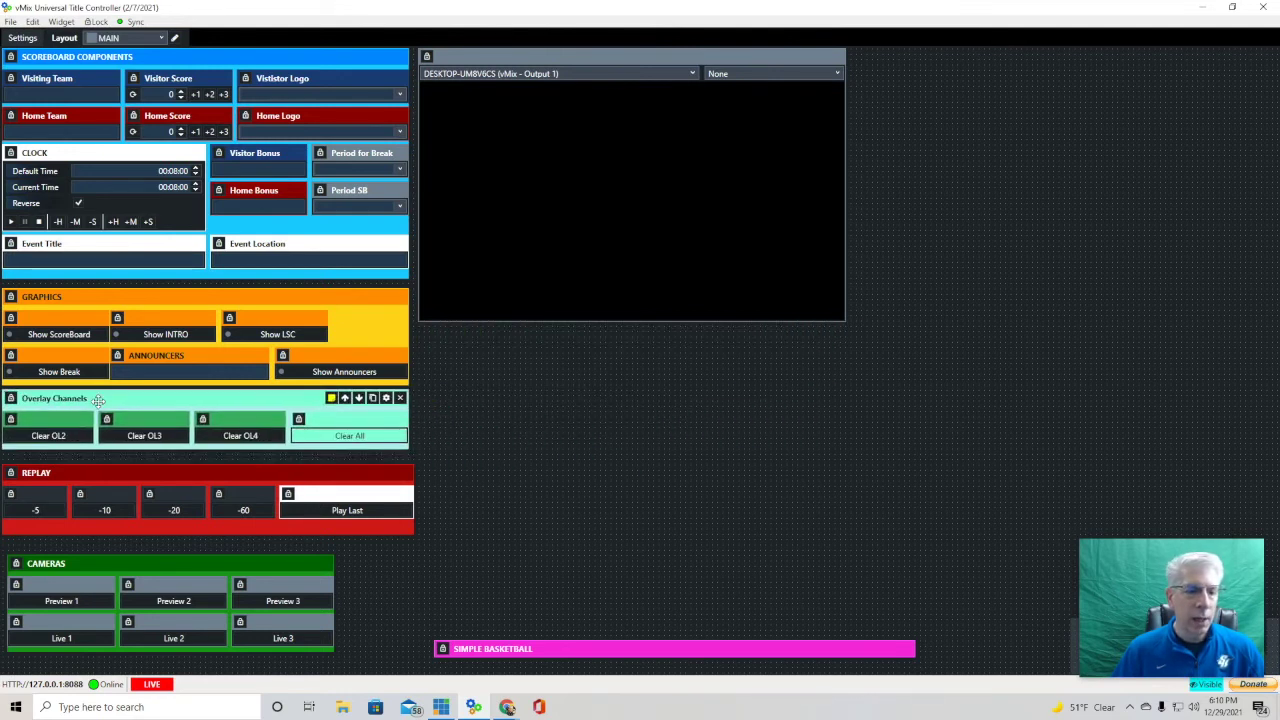
drag(98, 400, 104, 405)
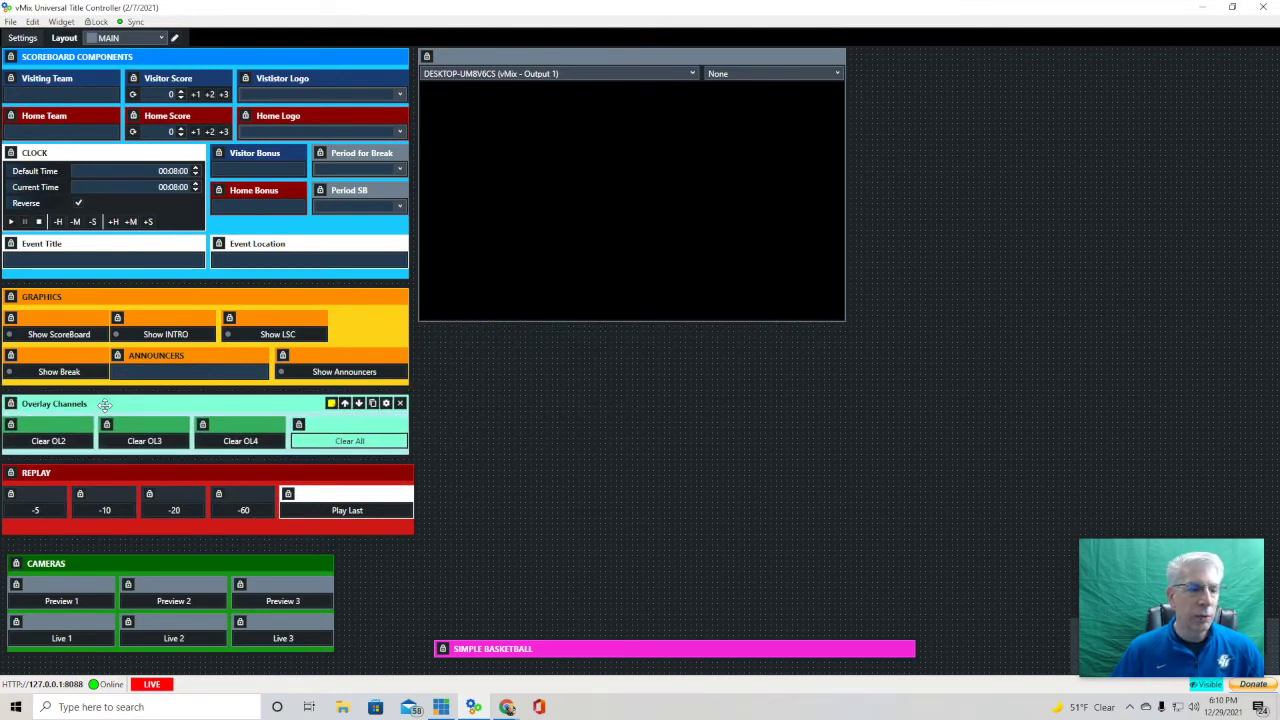
mouse_move(302, 424)
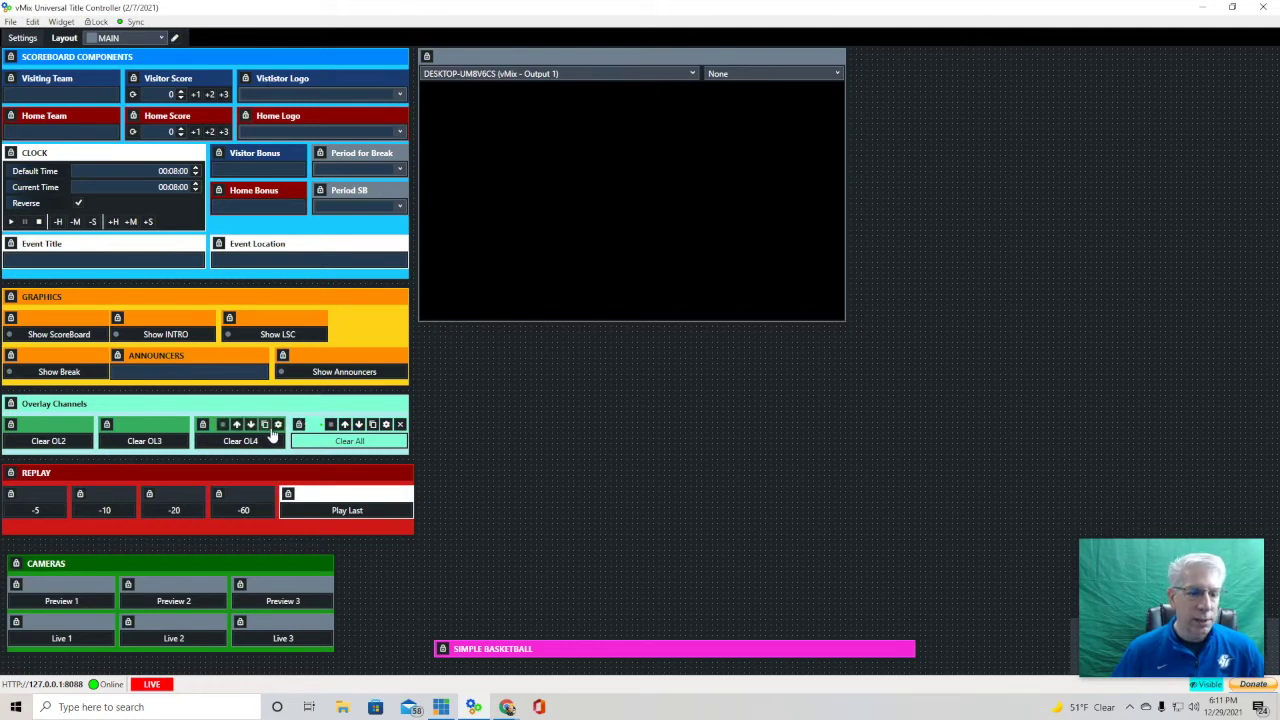
Drag the GRAPHICS region header up a few pixels toward the Event row
mouse_move(229, 93)
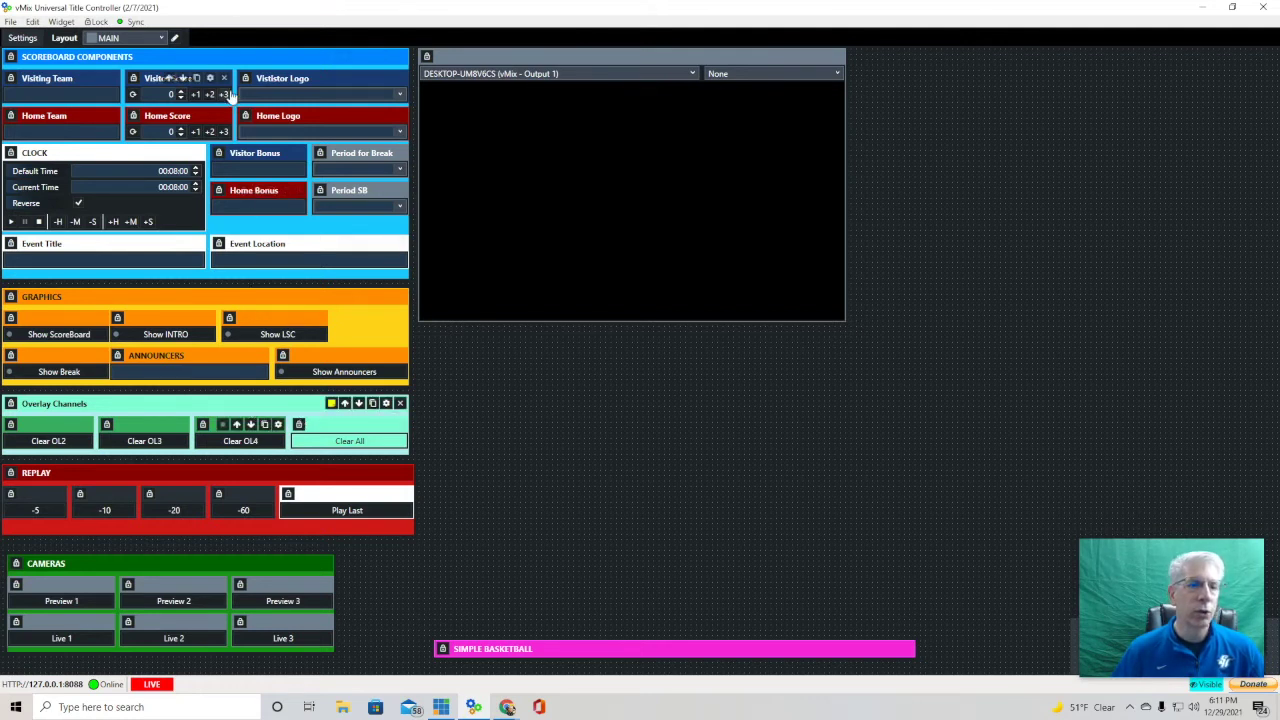
mouse_move(228, 366)
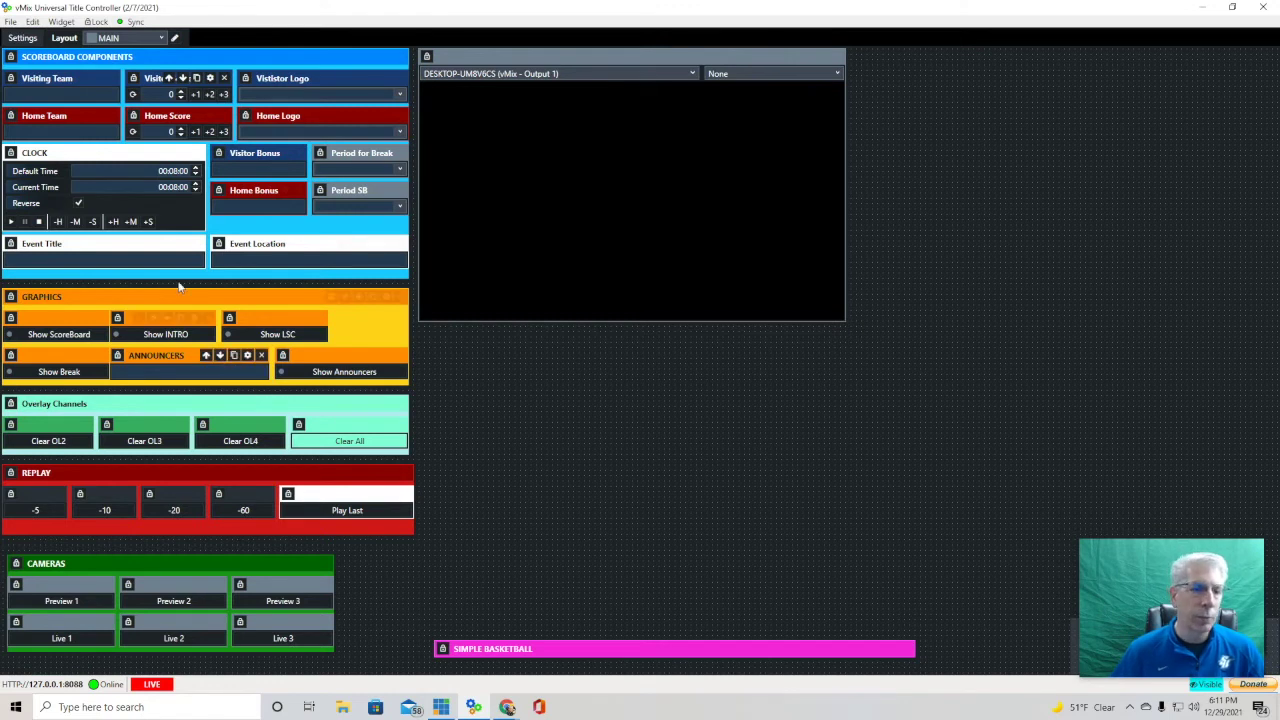
mouse_move(176, 302)
mouse_down()
mouse_move(170, 290)
mouse_move(170, 303)
mouse_up()
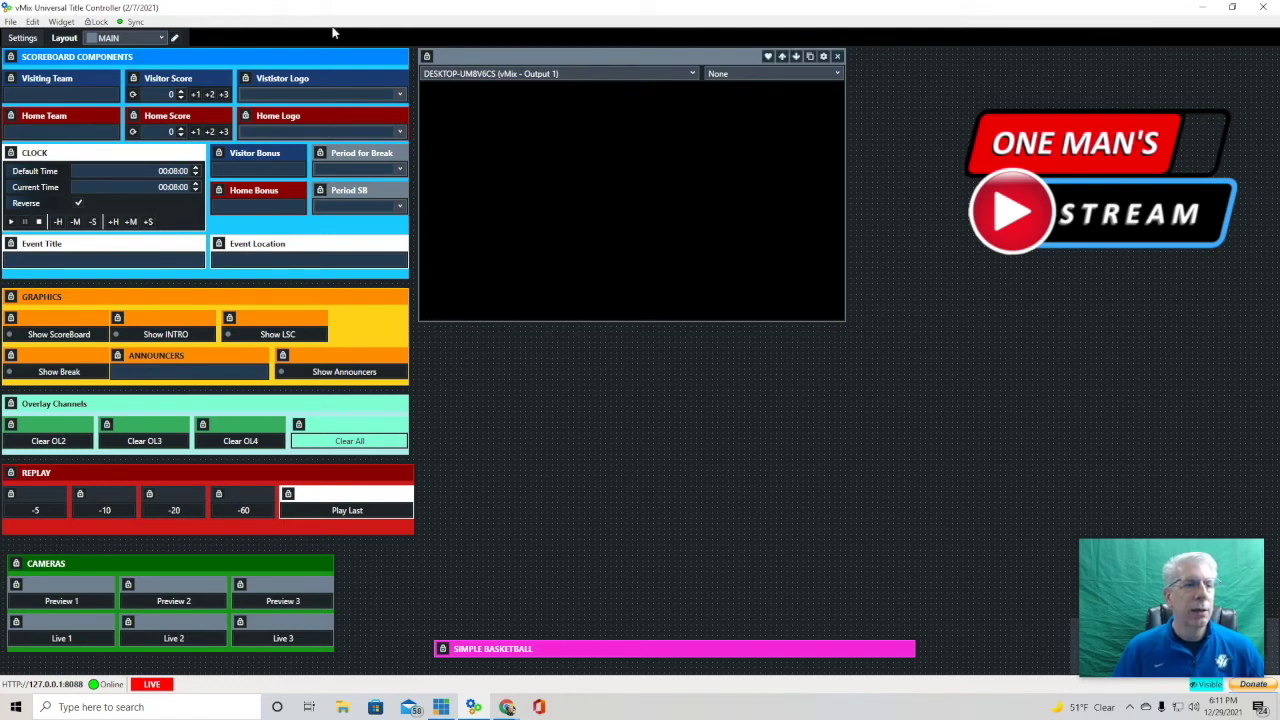
click(62, 22)
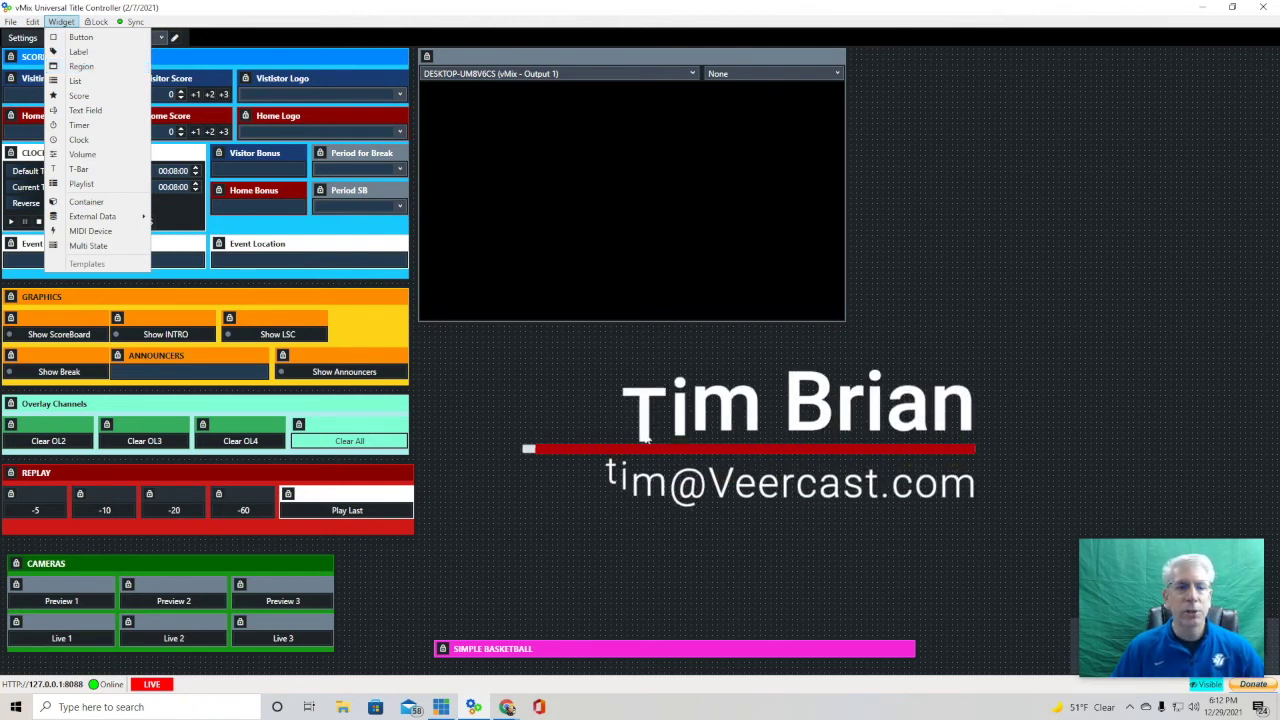
click(645, 440)
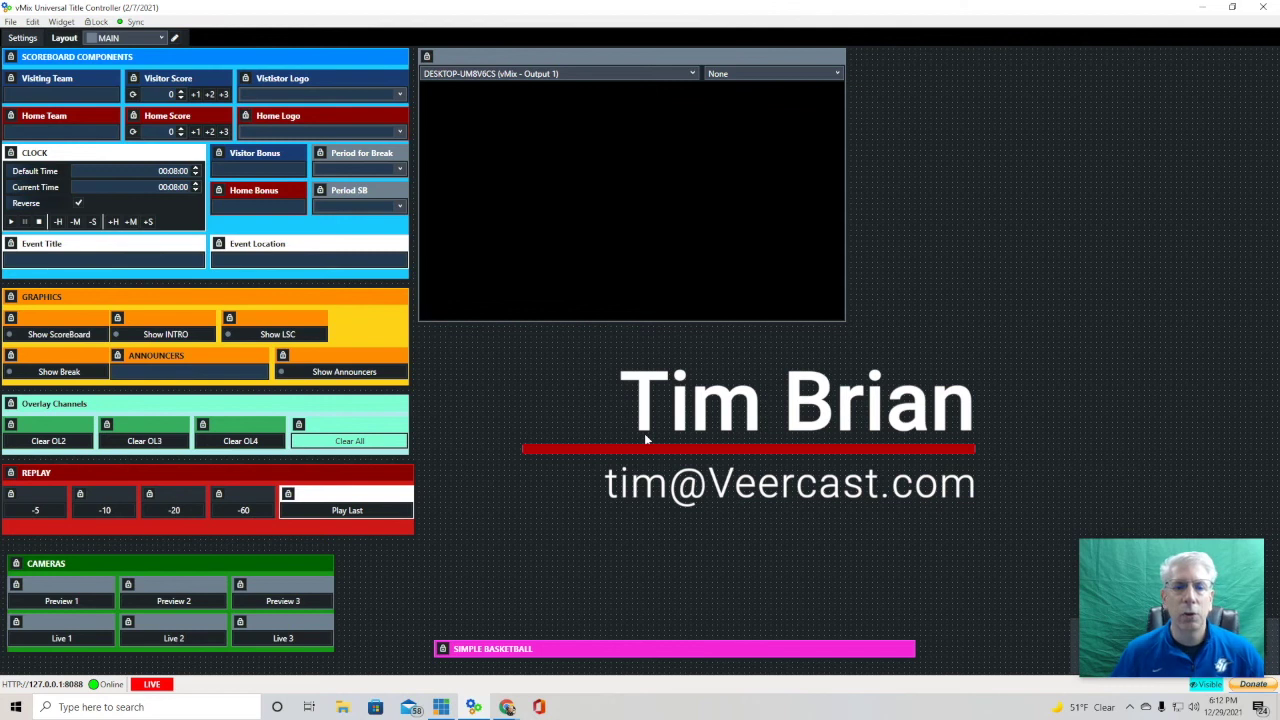